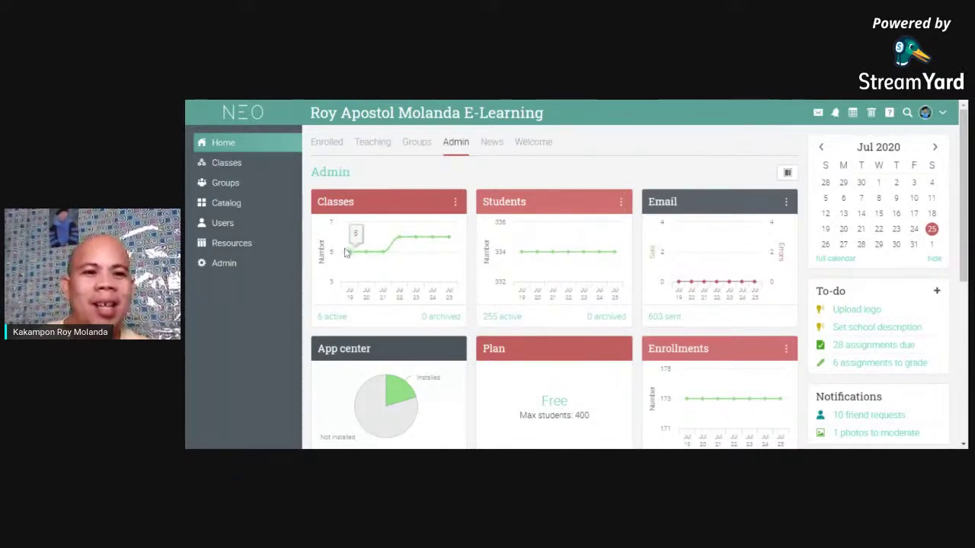
Step: Open the English Five - Virgo class and start adding a Quiz assignment from its assignments page
mouse_move(229, 185)
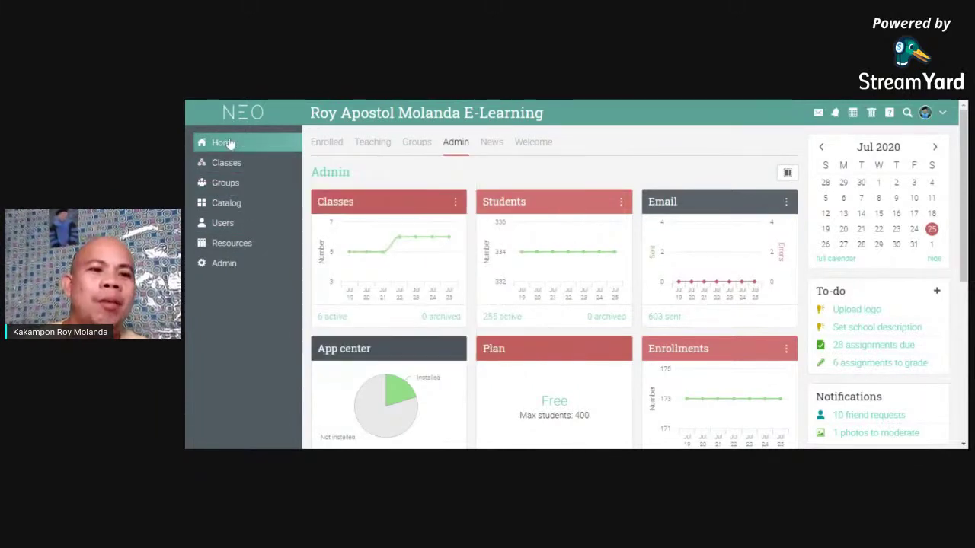
mouse_move(230, 166)
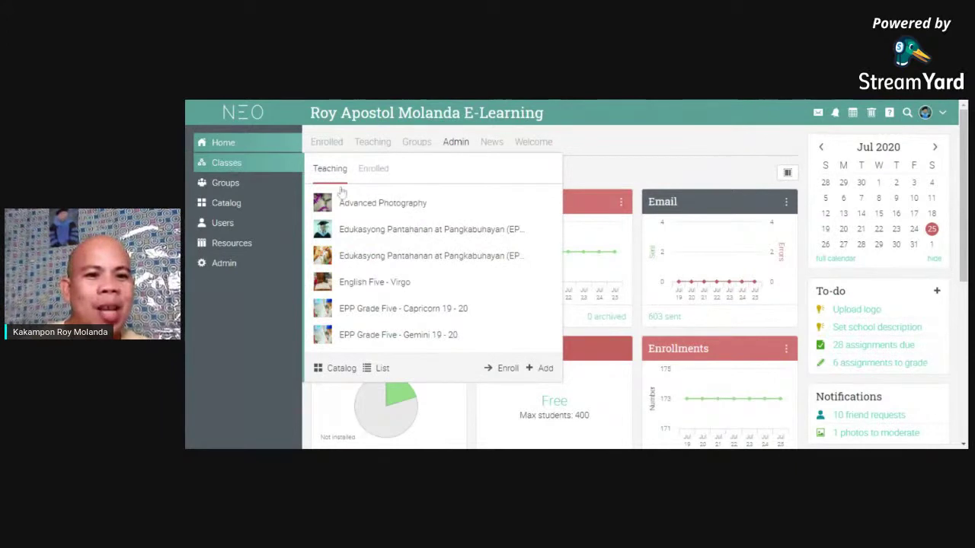
click(361, 284)
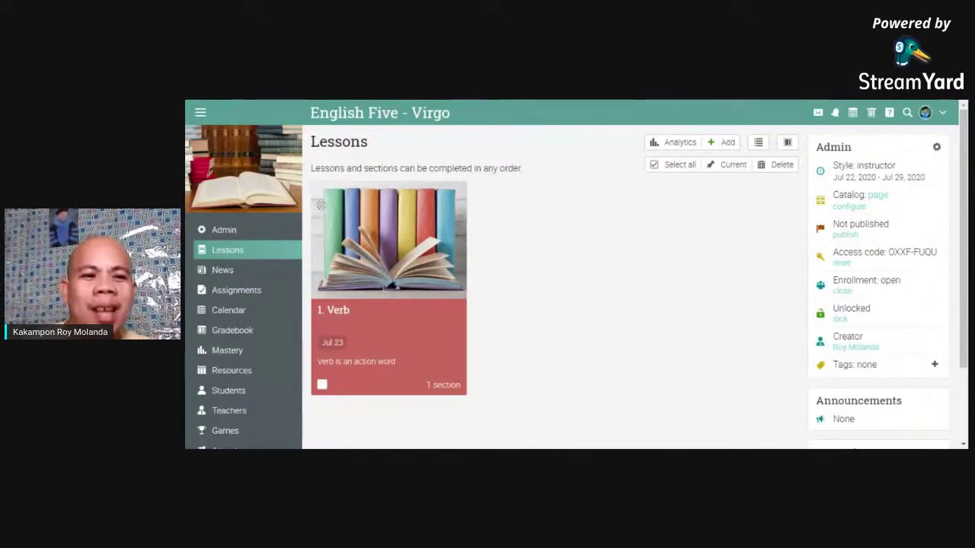
mouse_move(270, 234)
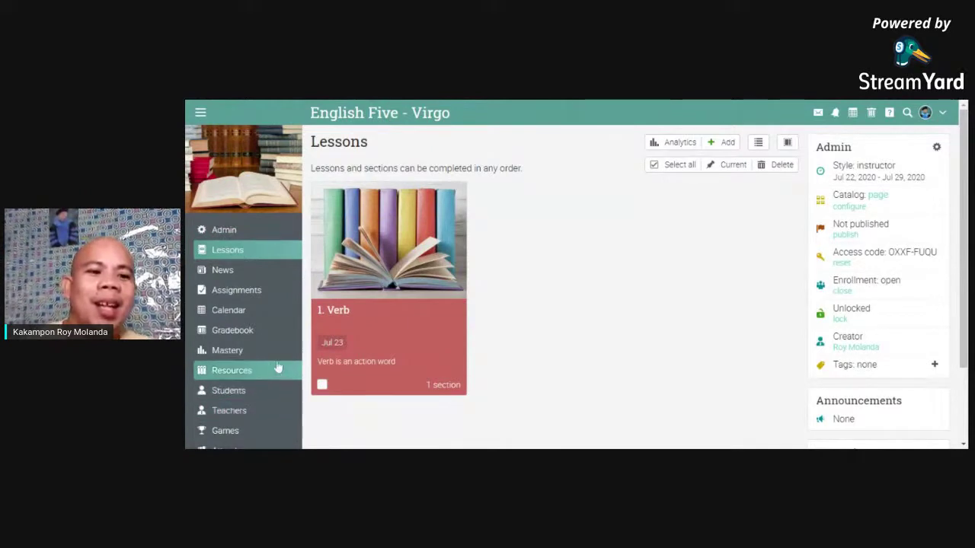
click(260, 300)
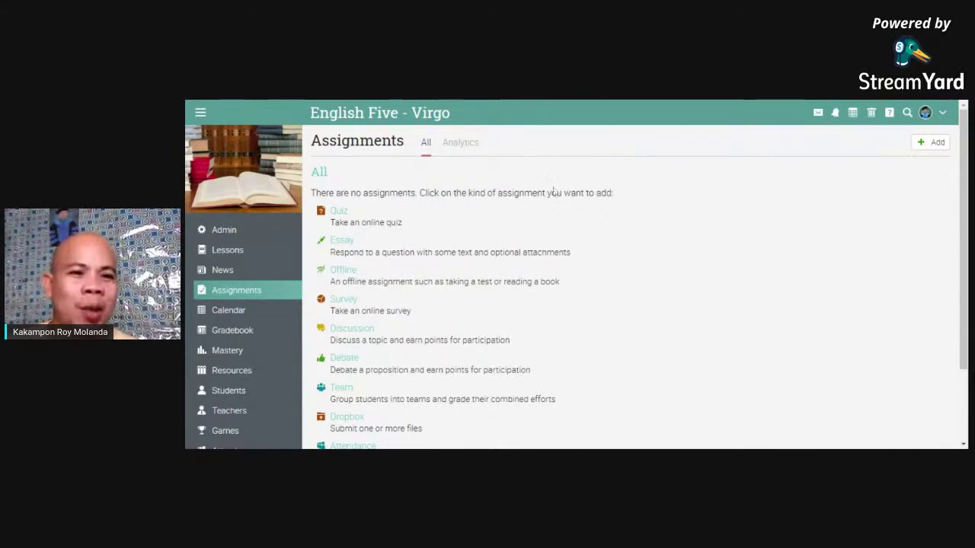
click(338, 217)
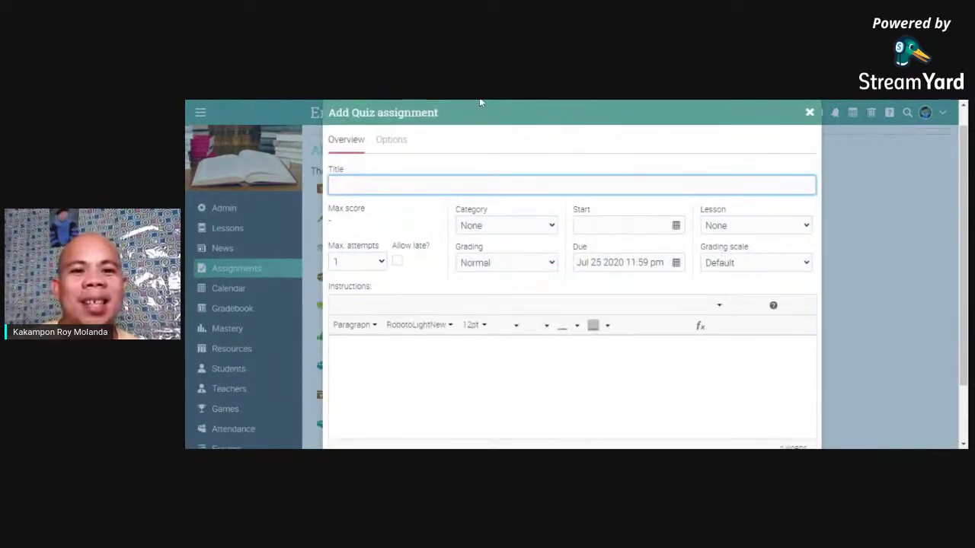
Step: Enter "Subject Verb Agreement" as the title of the quiz assignment
click(480, 185)
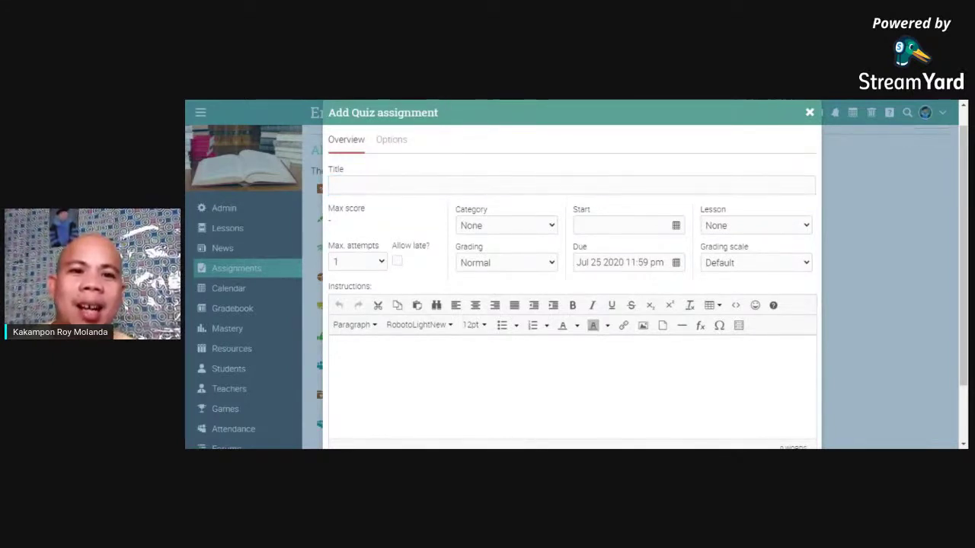
click(457, 186)
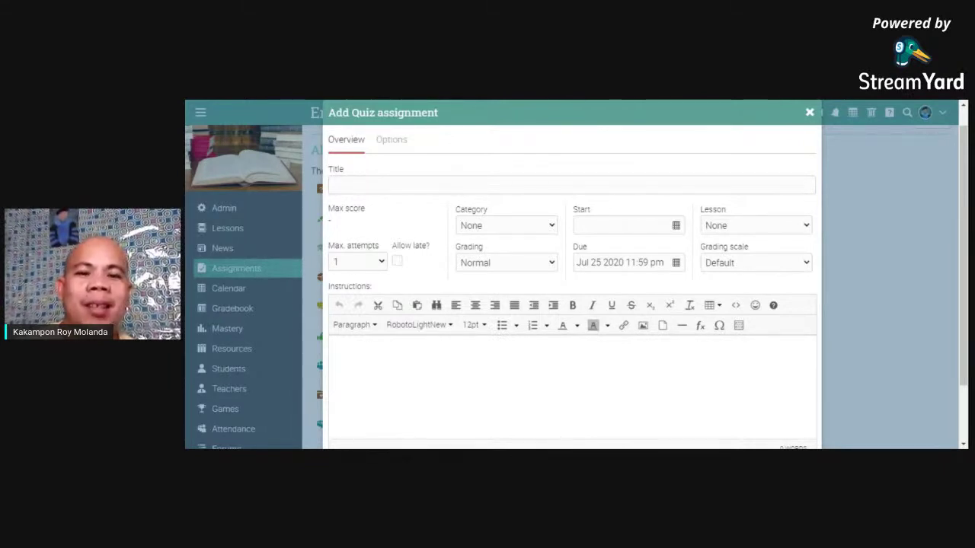
click(349, 185)
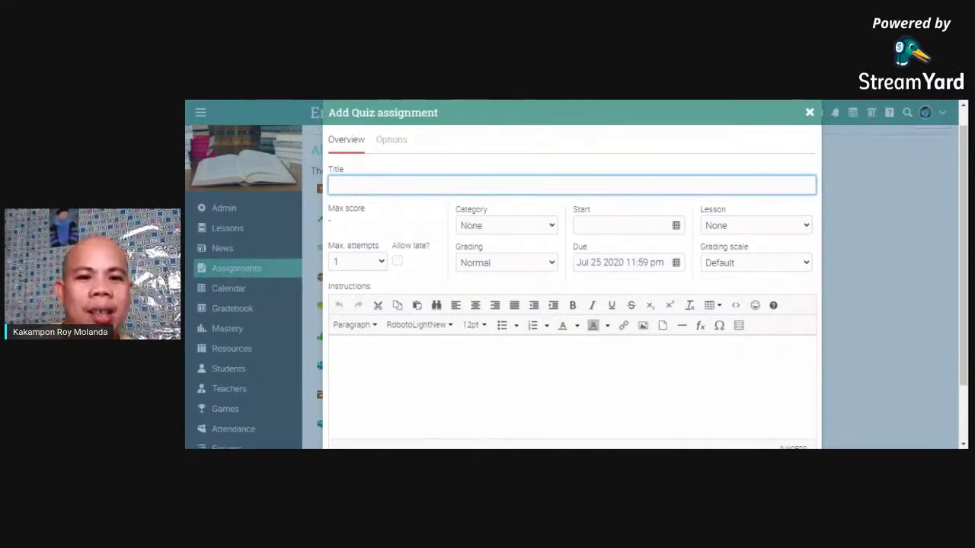
click(533, 104)
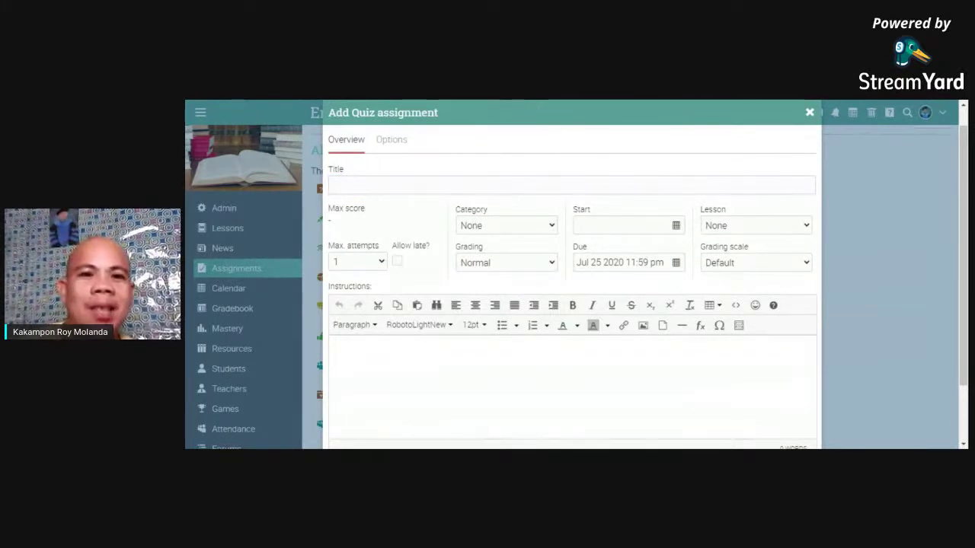
key(alt+Tab)
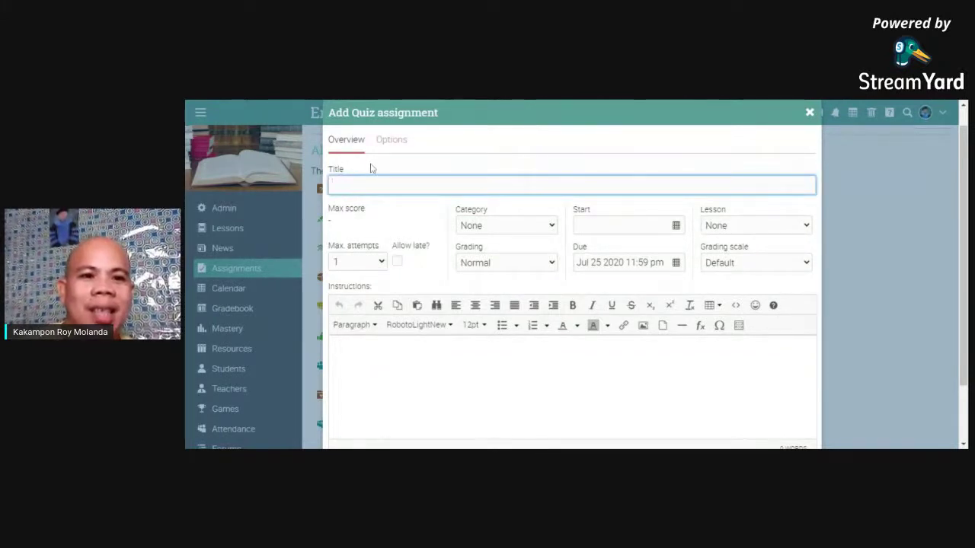
text(Sub)
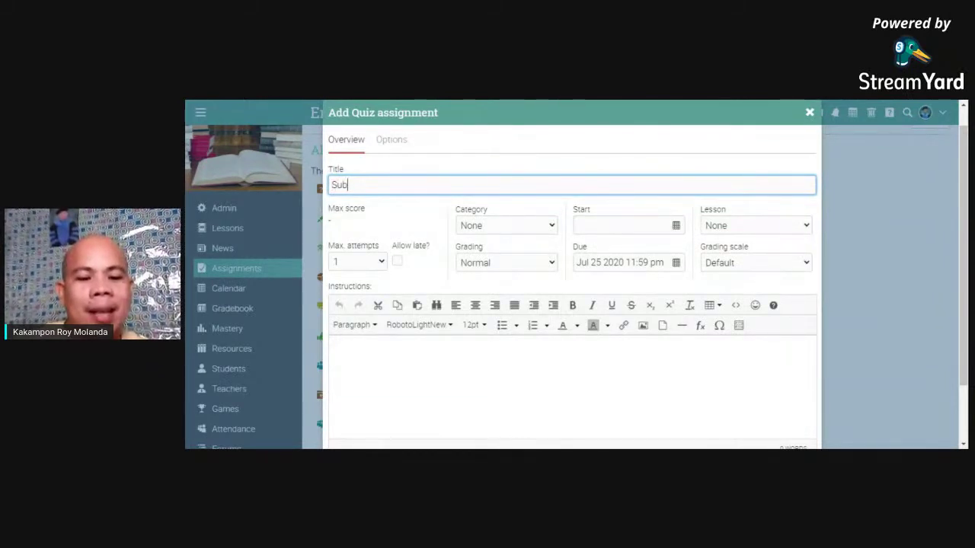
text(ject )
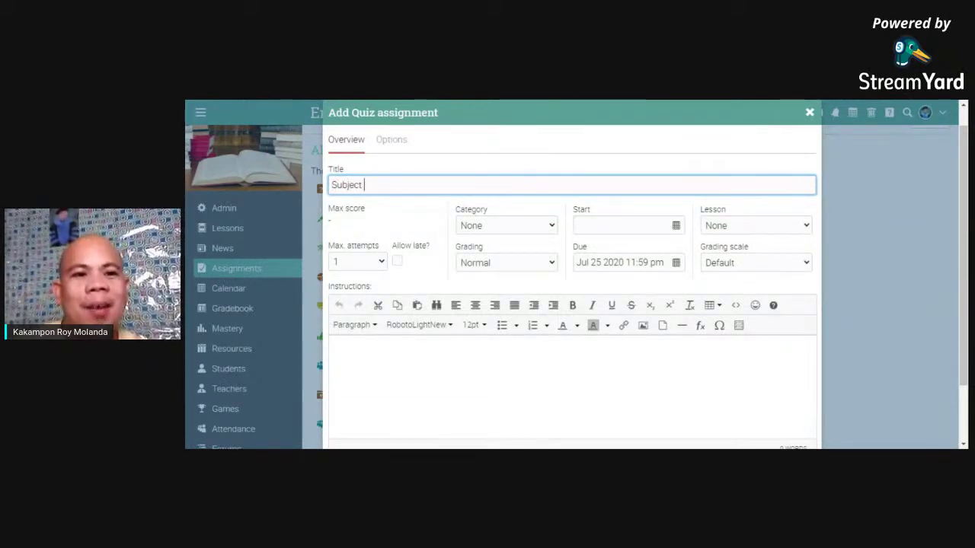
text(Ver)
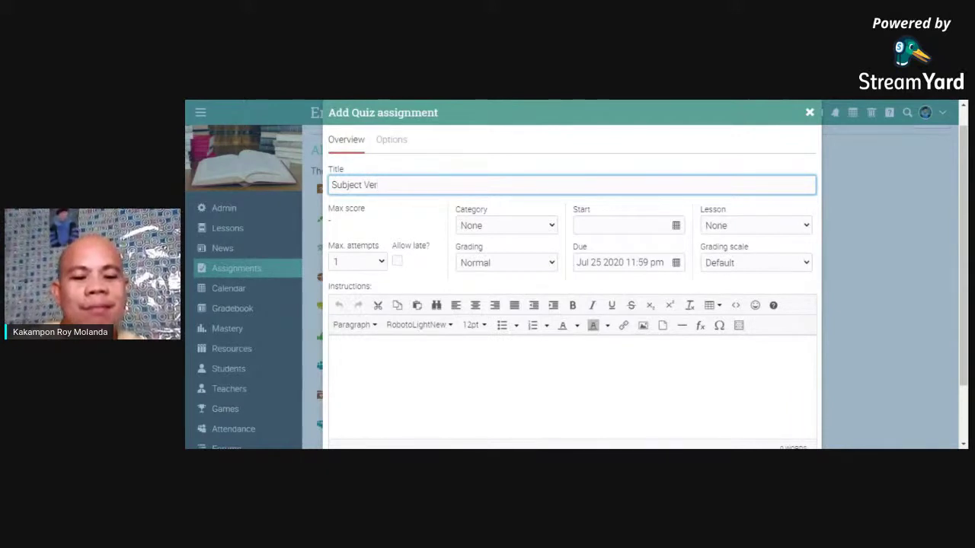
text(b Ag)
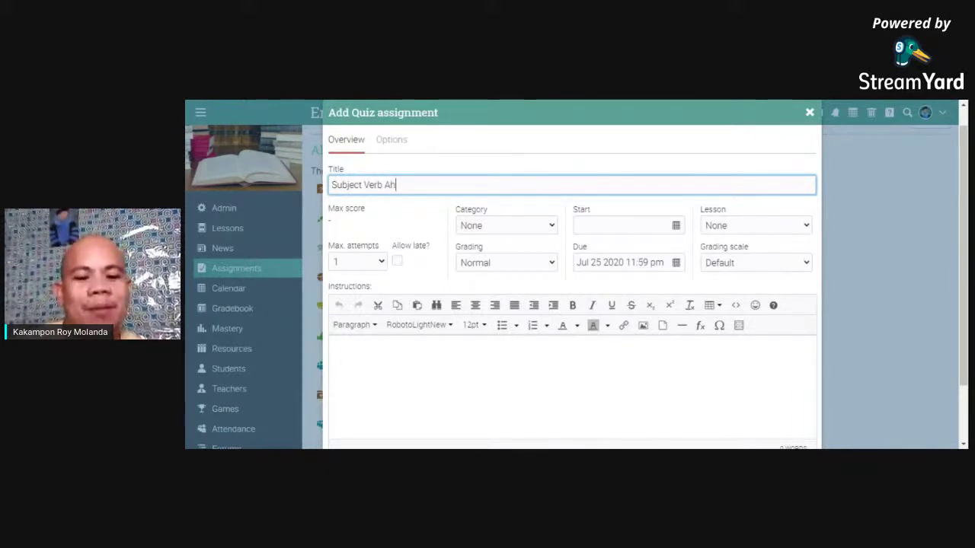
text(ree)
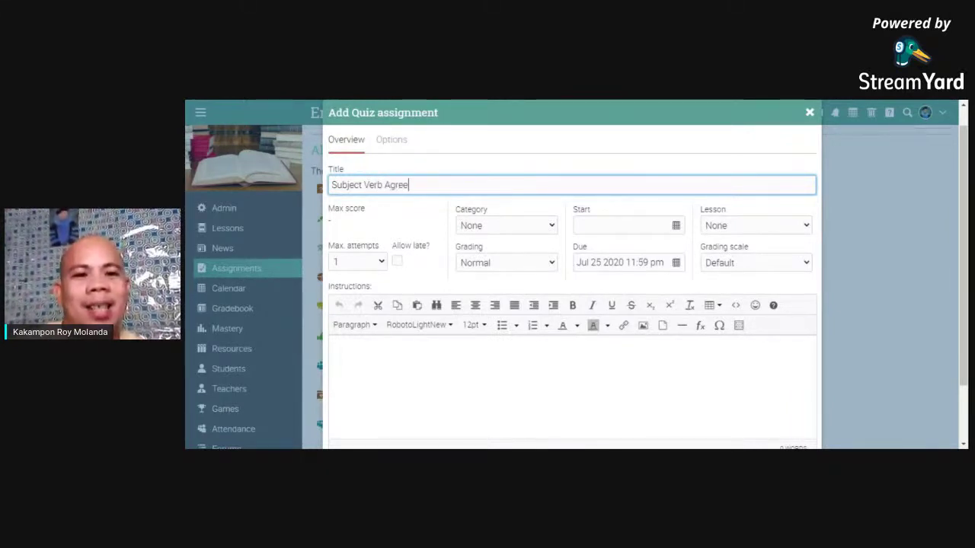
text(ment)
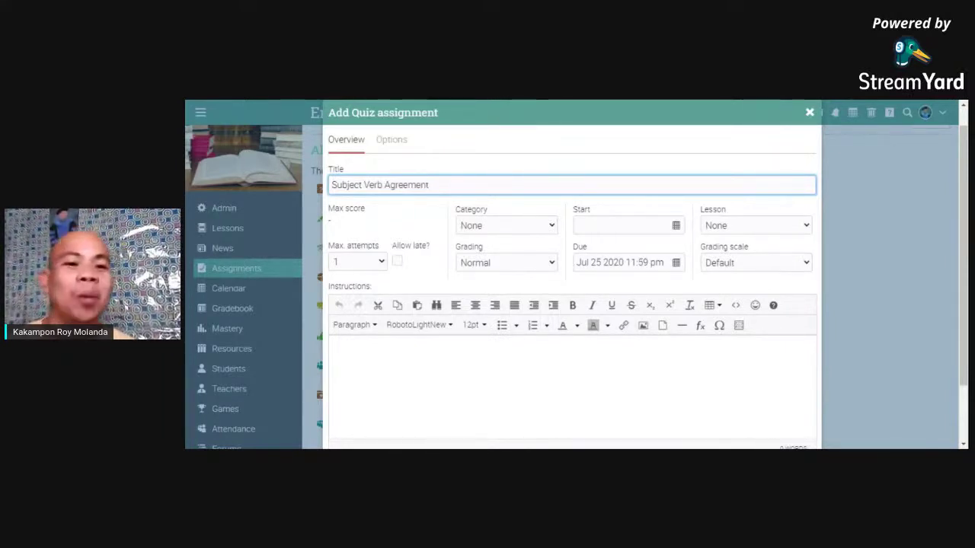
Step: Set the assignment's category to Quiz and use Normal as its grading
click(533, 381)
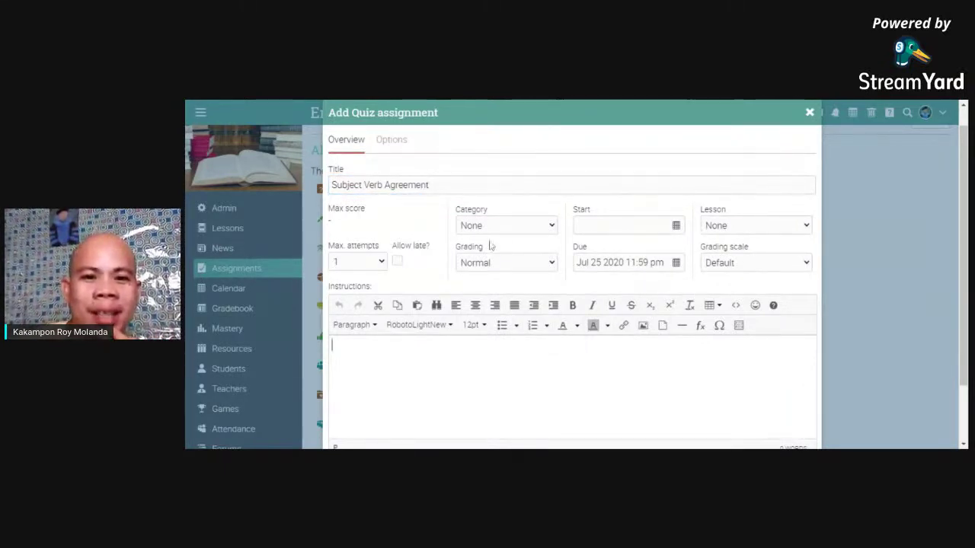
click(552, 228)
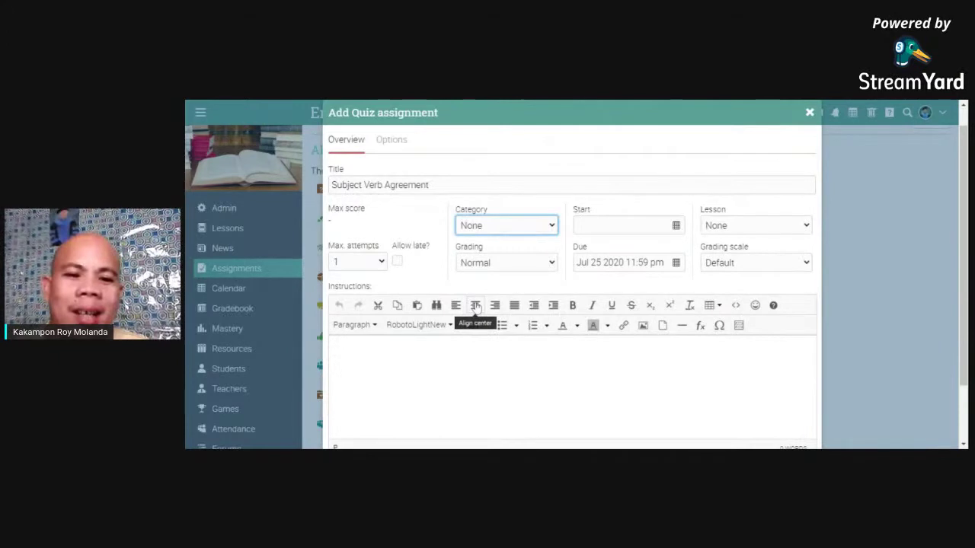
key(Down)
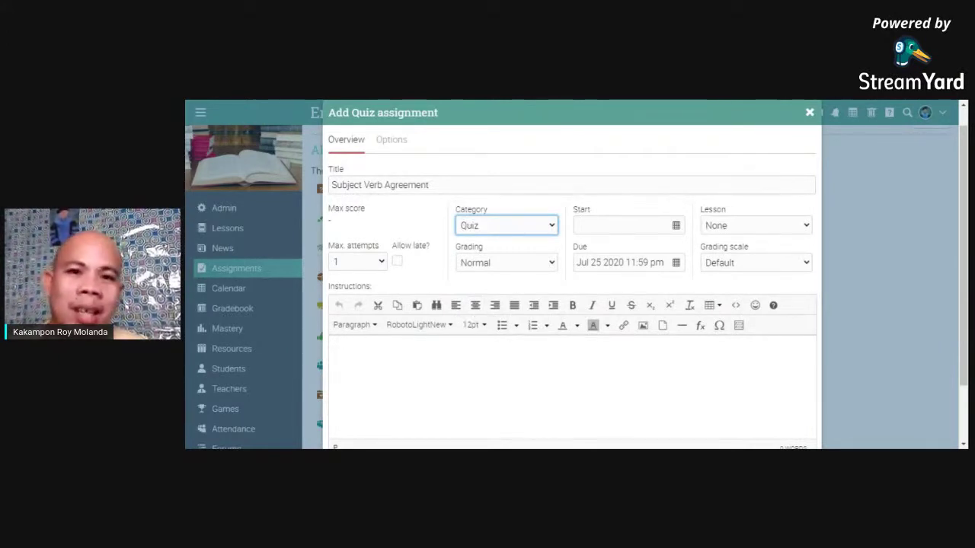
click(520, 100)
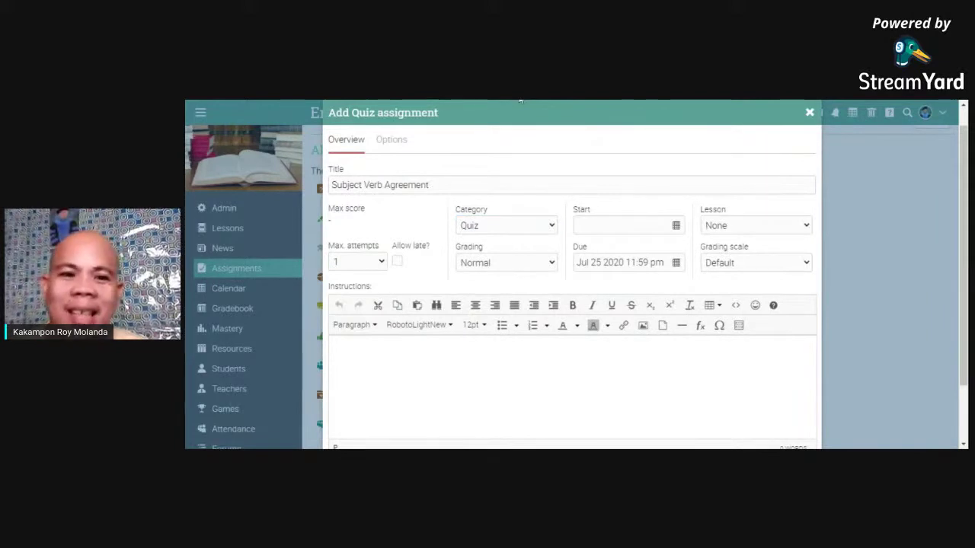
click(615, 100)
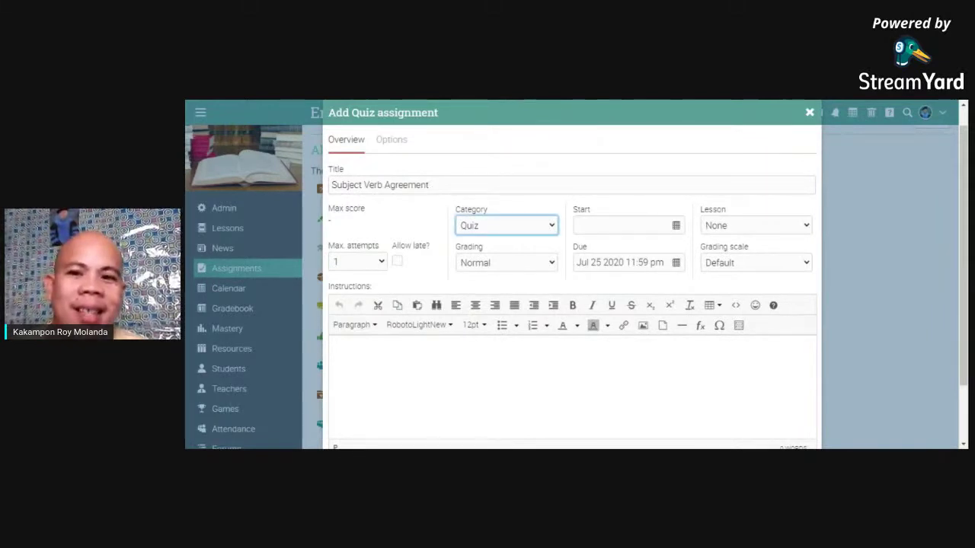
click(556, 264)
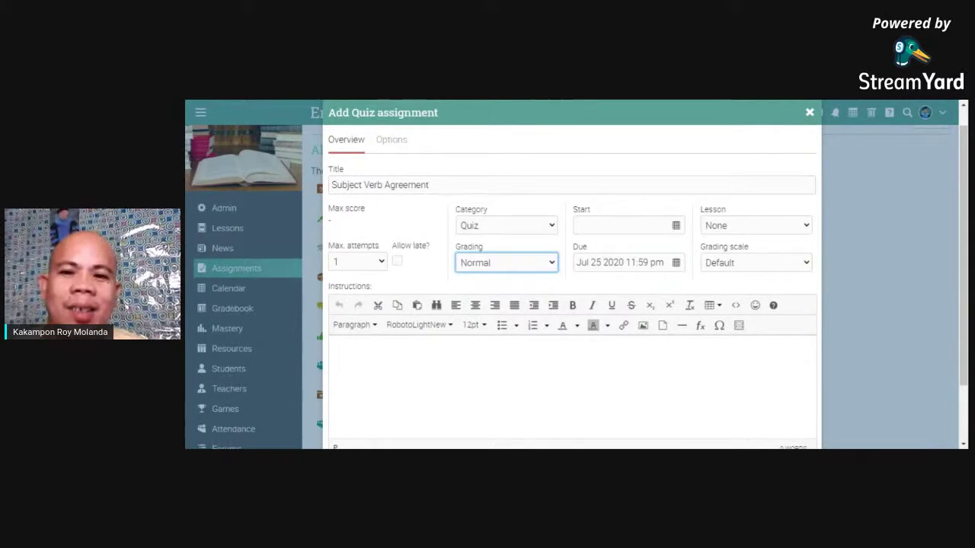
Step: Set the quiz to start Jul 27 2020 at 12:00 AM and to be due Jul 28 2020 at 11:59 PM
click(674, 224)
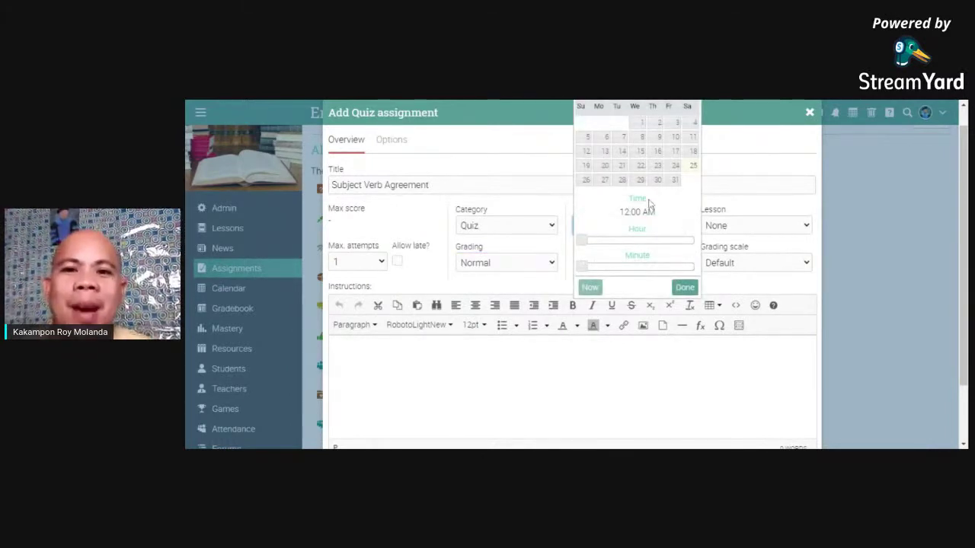
click(601, 181)
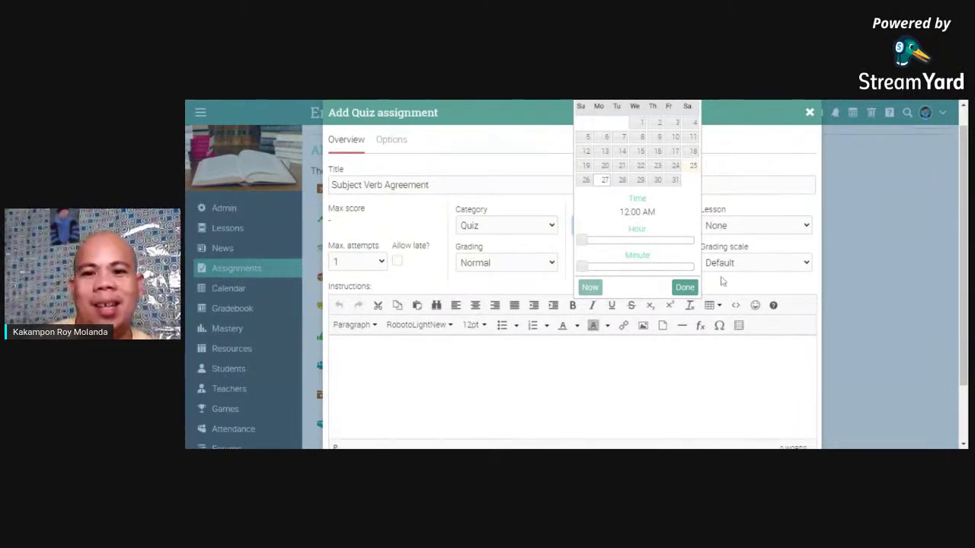
click(684, 287)
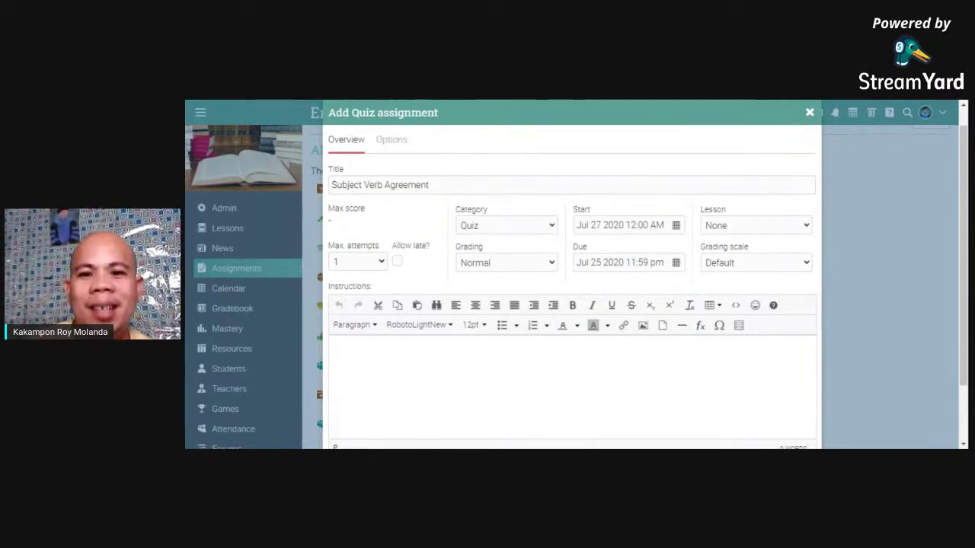
click(675, 266)
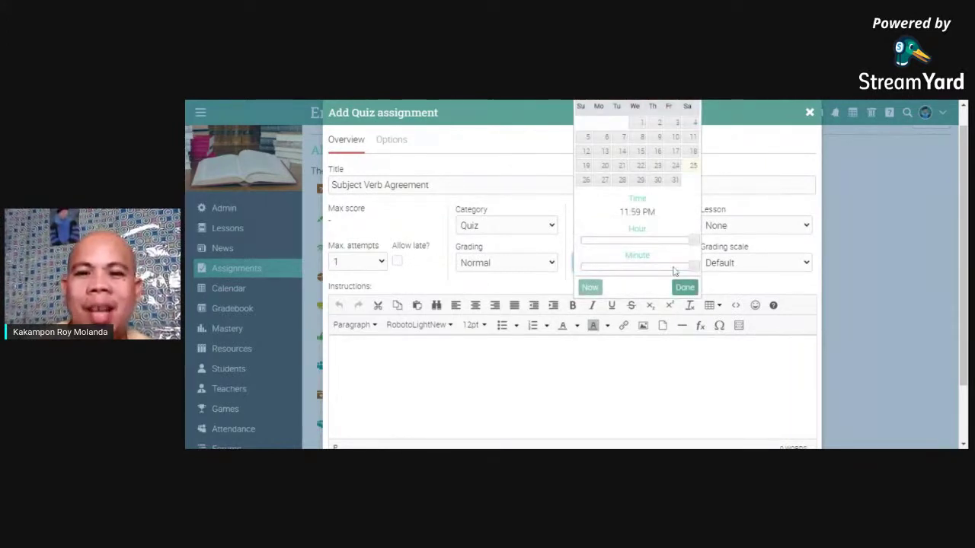
click(621, 181)
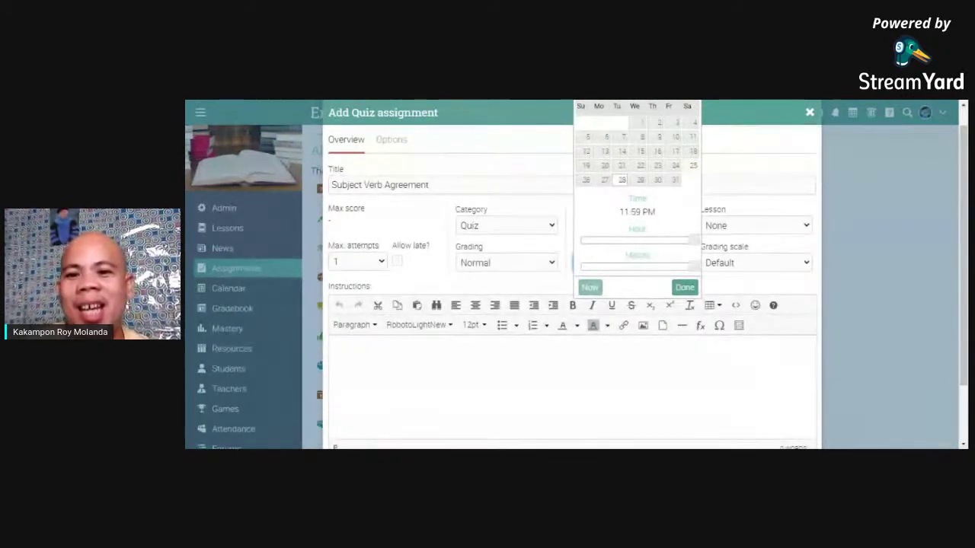
click(685, 288)
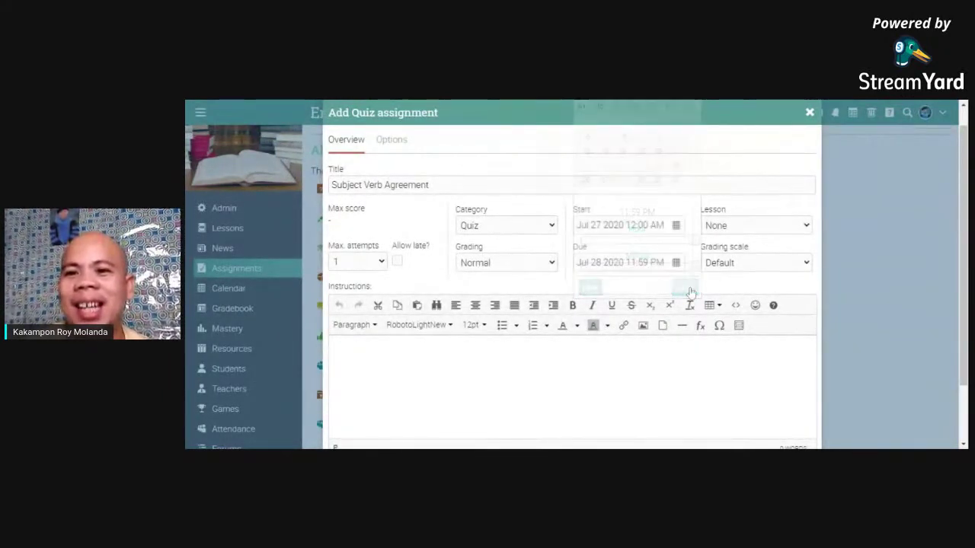
Step: Assign the quiz to the Verb lesson and choose the standard pass/fail grading scale
click(790, 240)
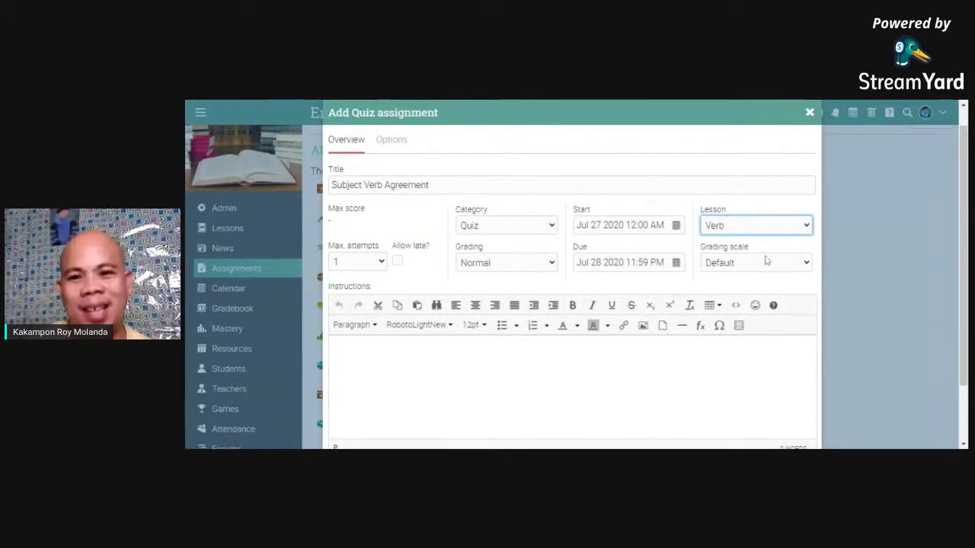
click(807, 264)
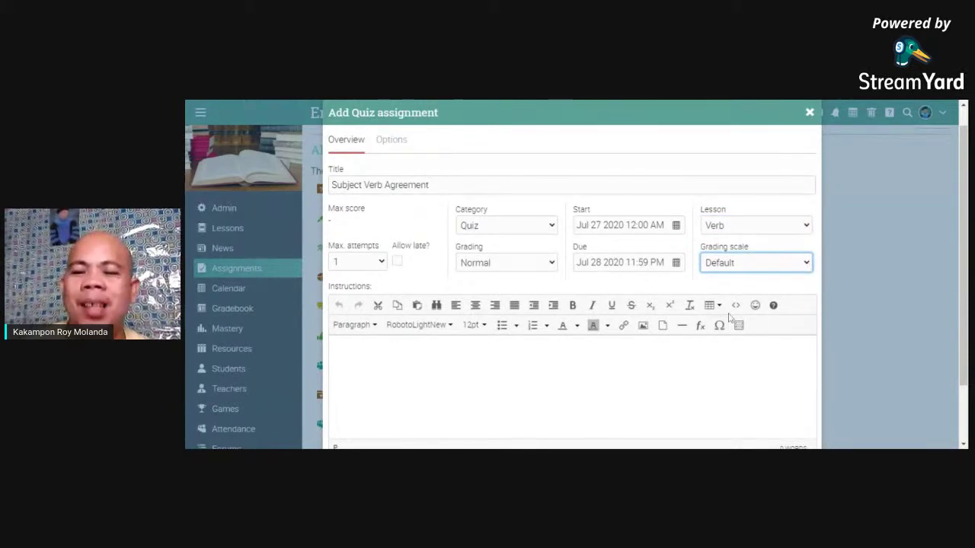
key(Down)
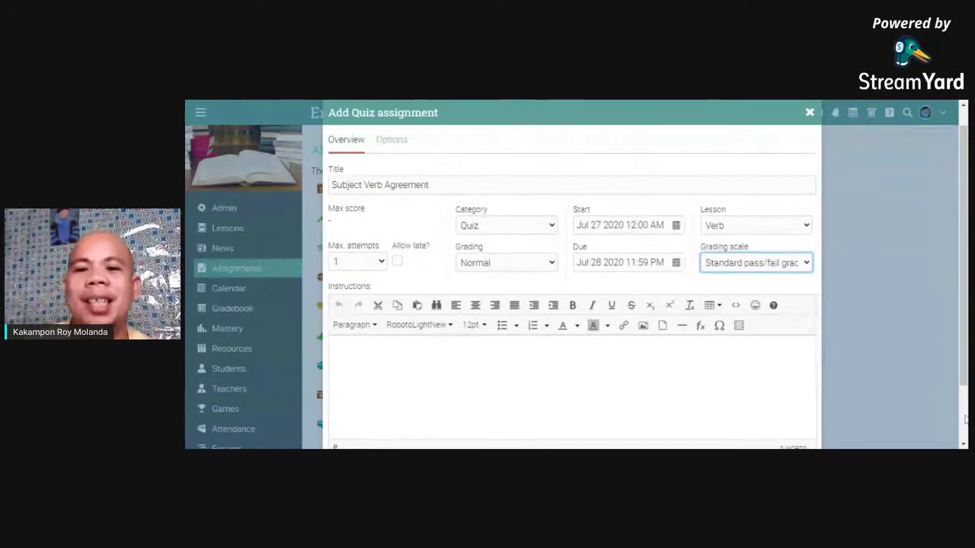
scroll(964, 419, down, 2)
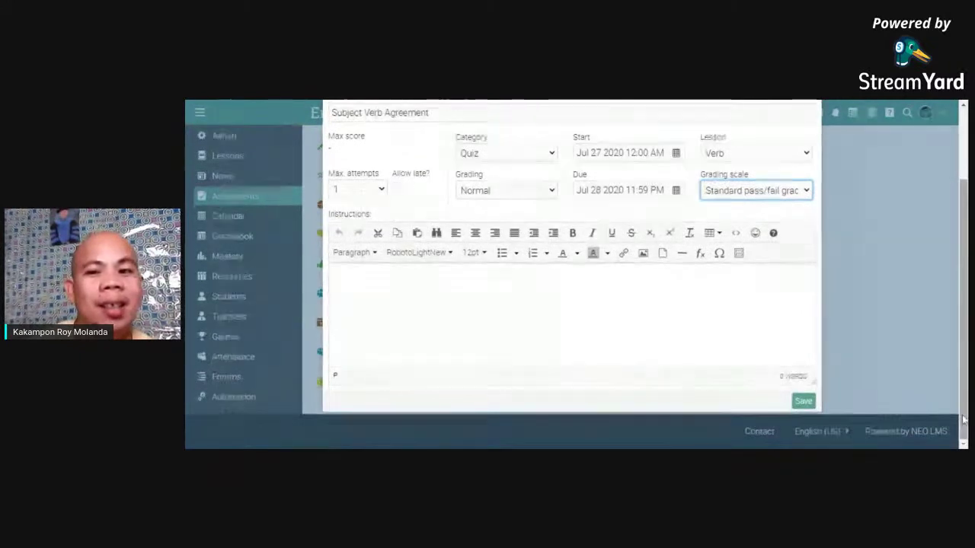
click(332, 272)
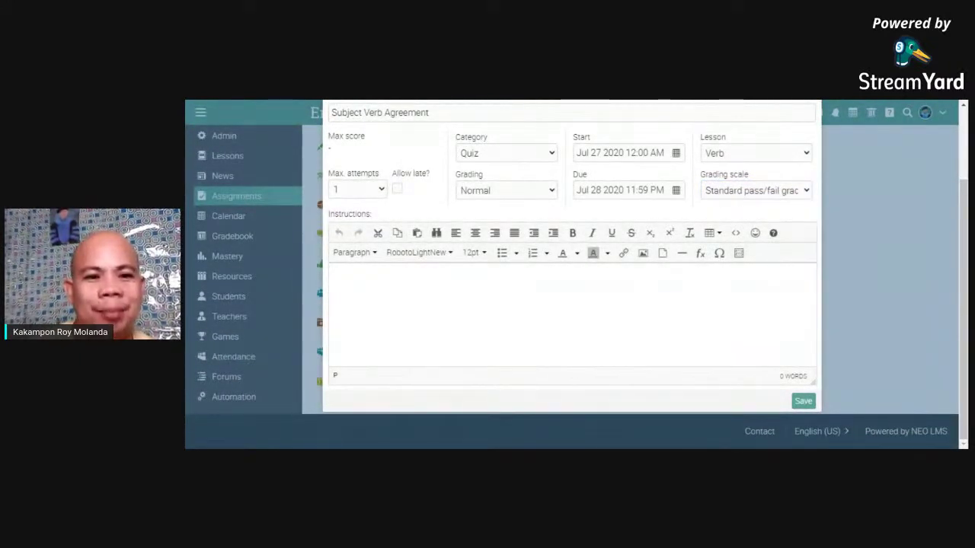
right_click(340, 274)
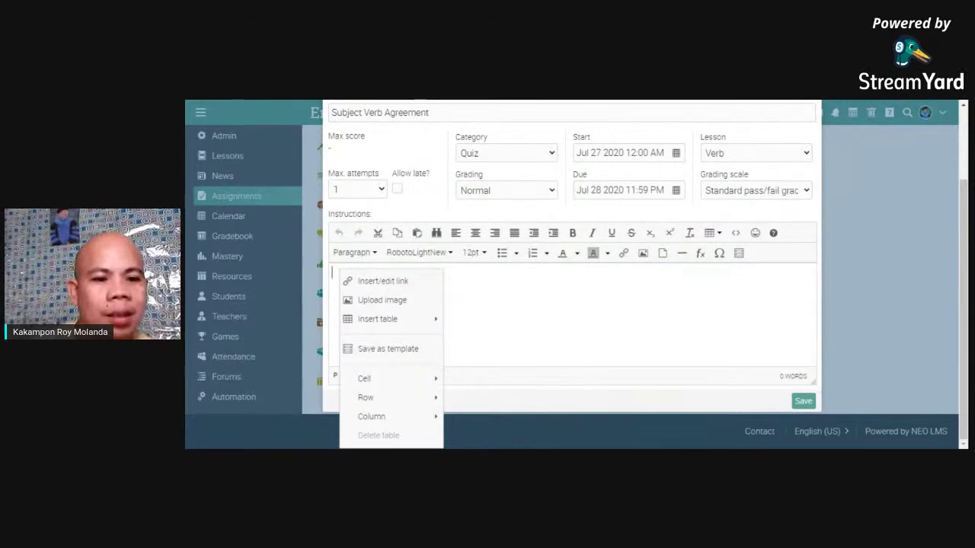
key(Escape)
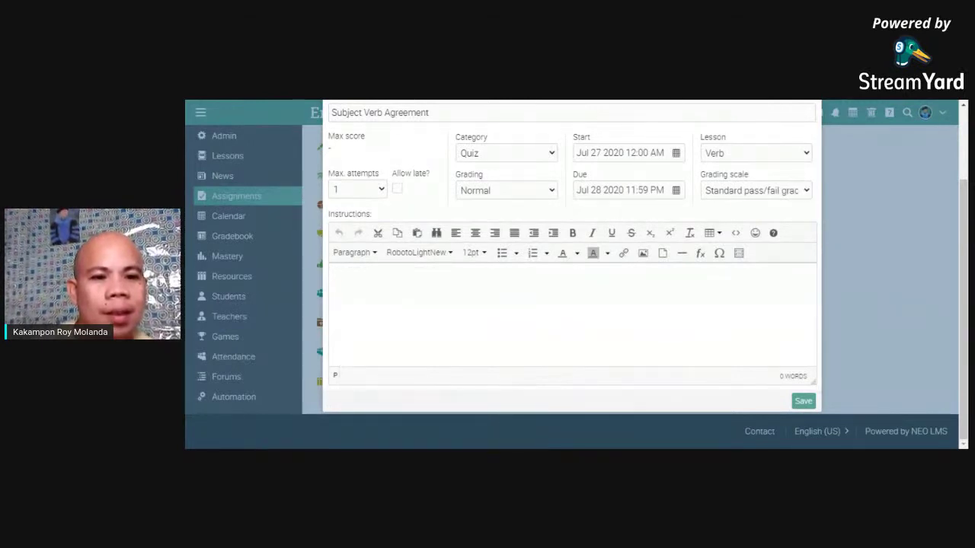
right_click(351, 271)
mouse_move(367, 324)
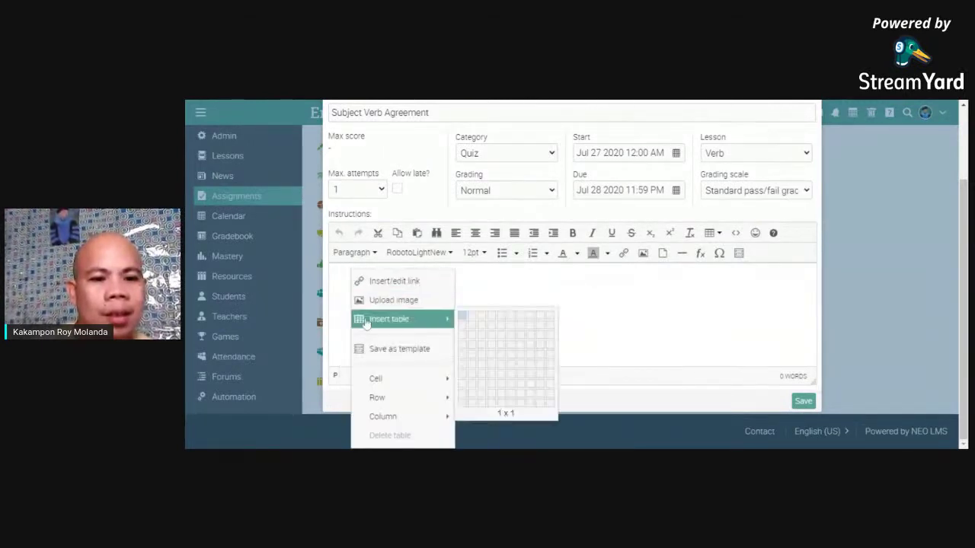
key(Escape)
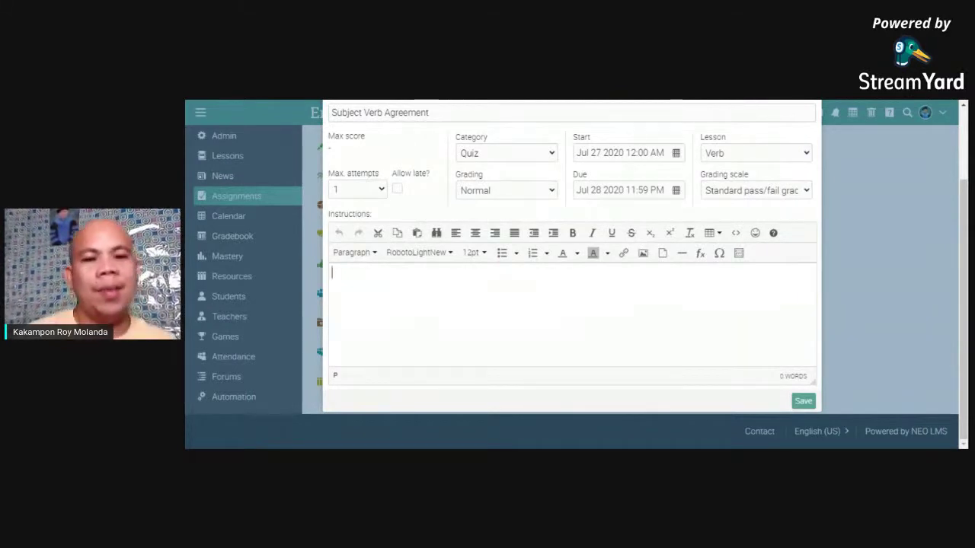
text(1)
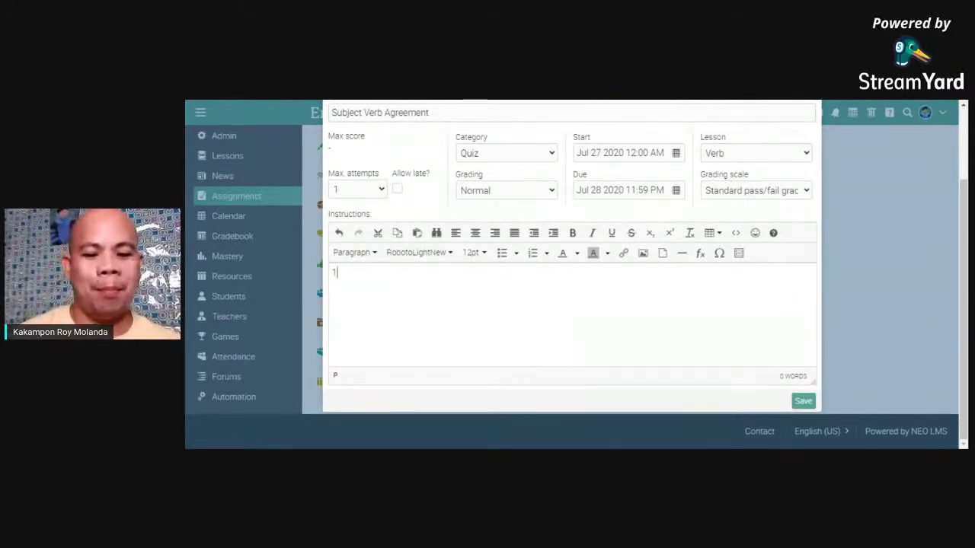
key(BackSpace)
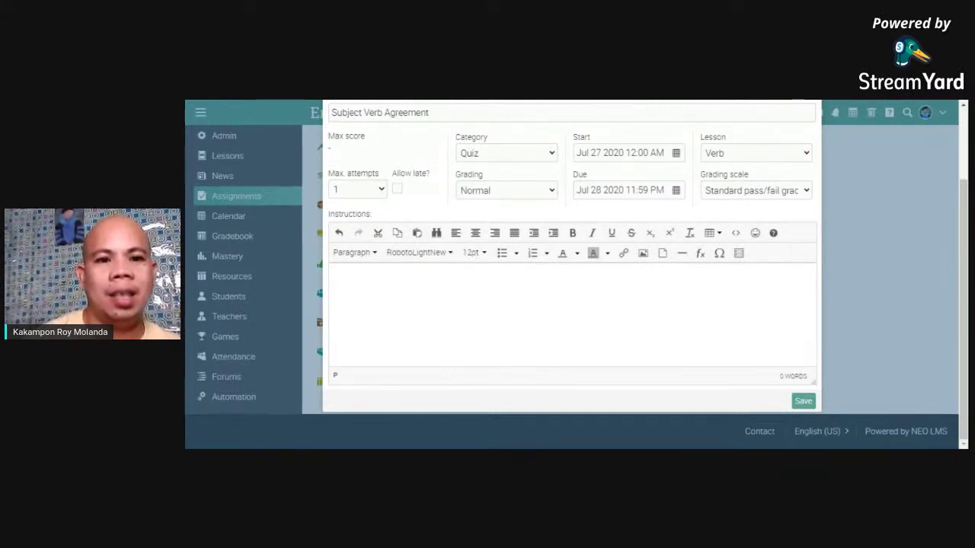
click(335, 273)
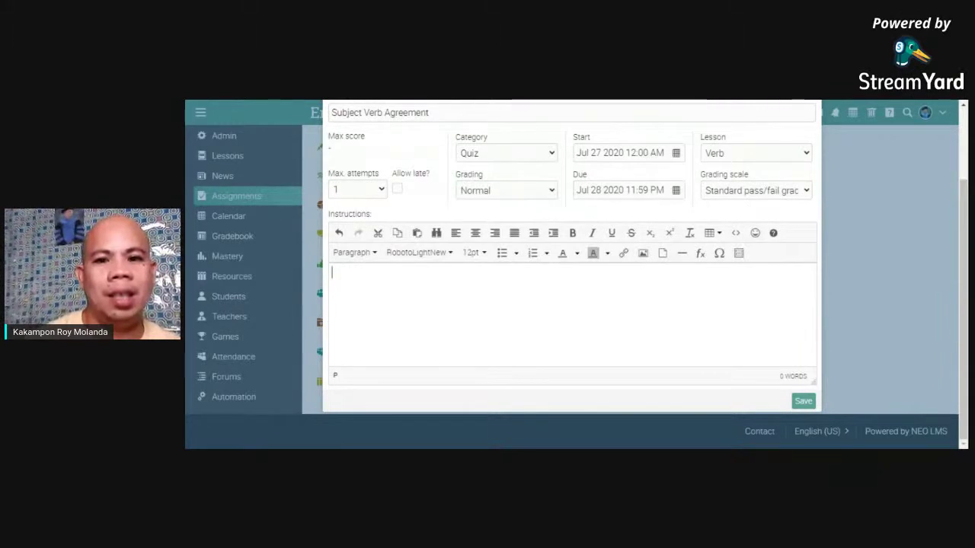
right_click(341, 272)
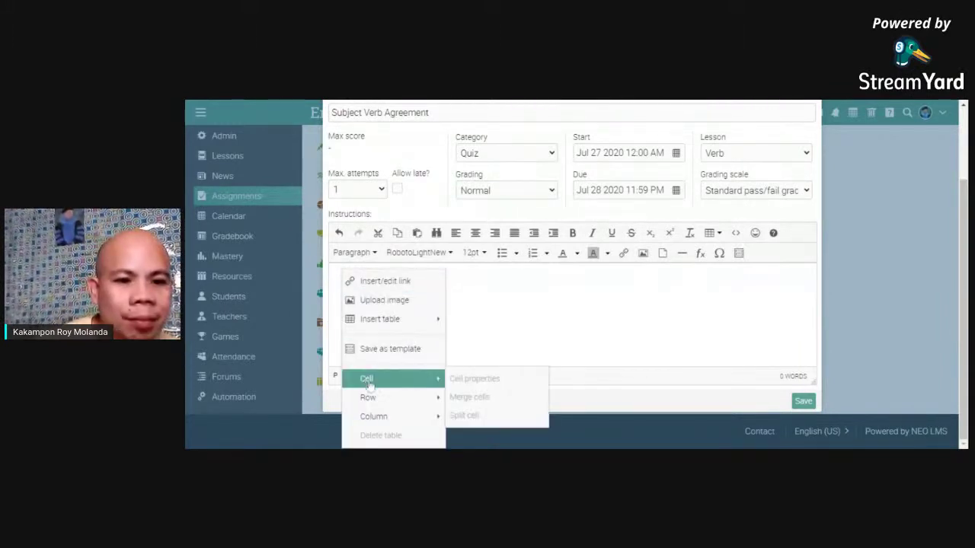
mouse_move(418, 381)
key(Escape)
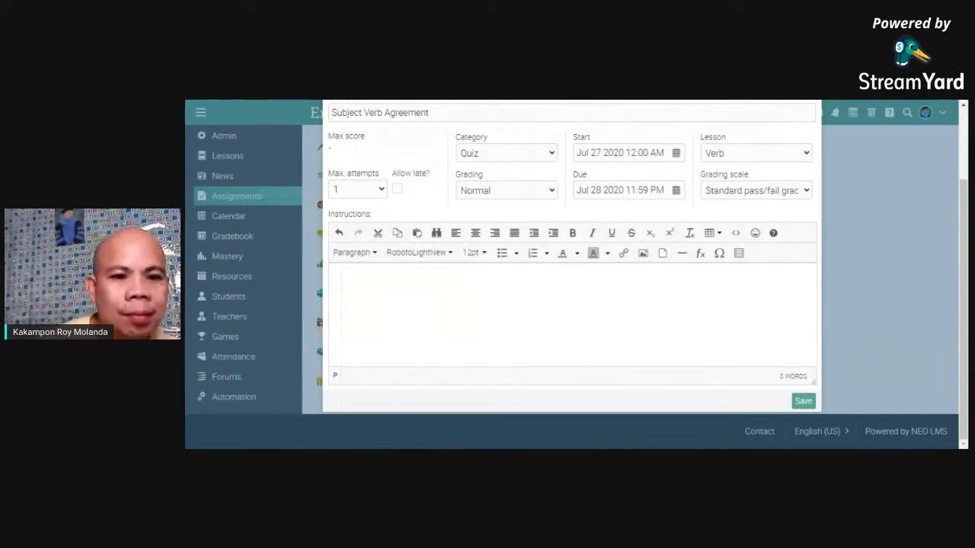
Step: Save the quiz assignment and start a Multiple choice (one answer) question in its Subject Verb Agreement question bank
click(801, 403)
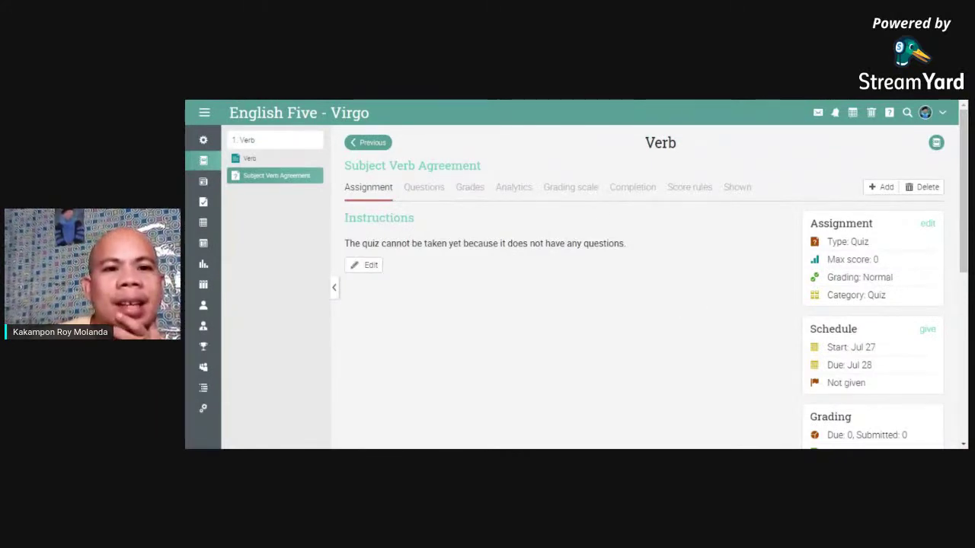
click(435, 194)
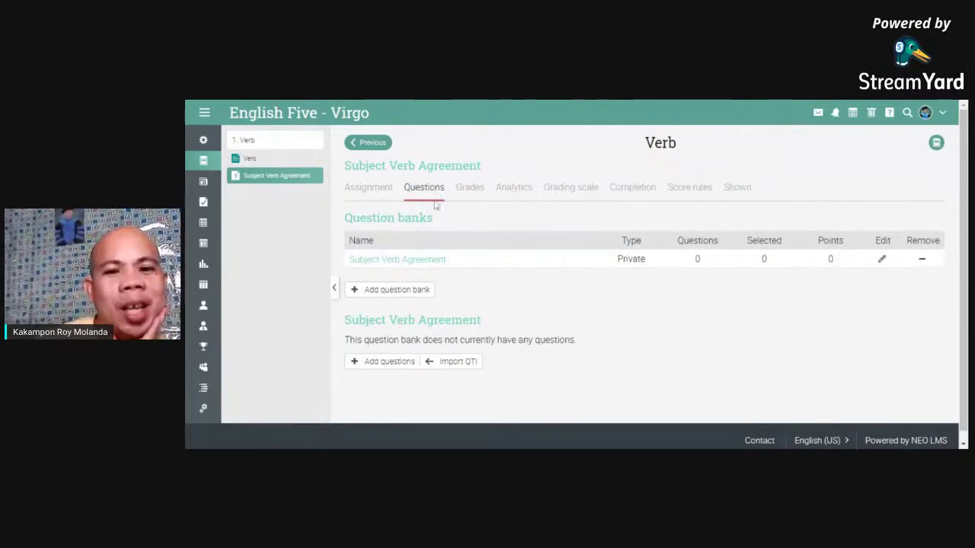
click(380, 290)
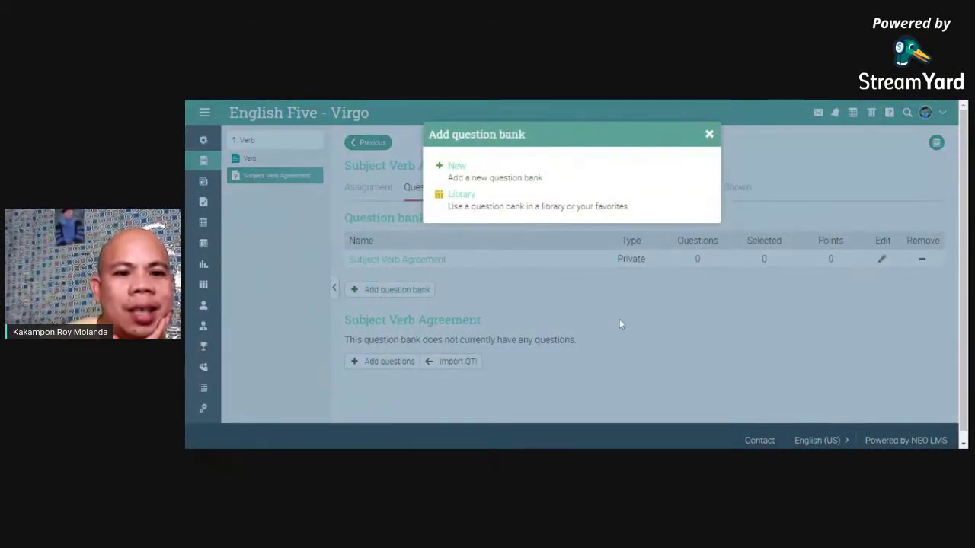
click(710, 137)
click(382, 367)
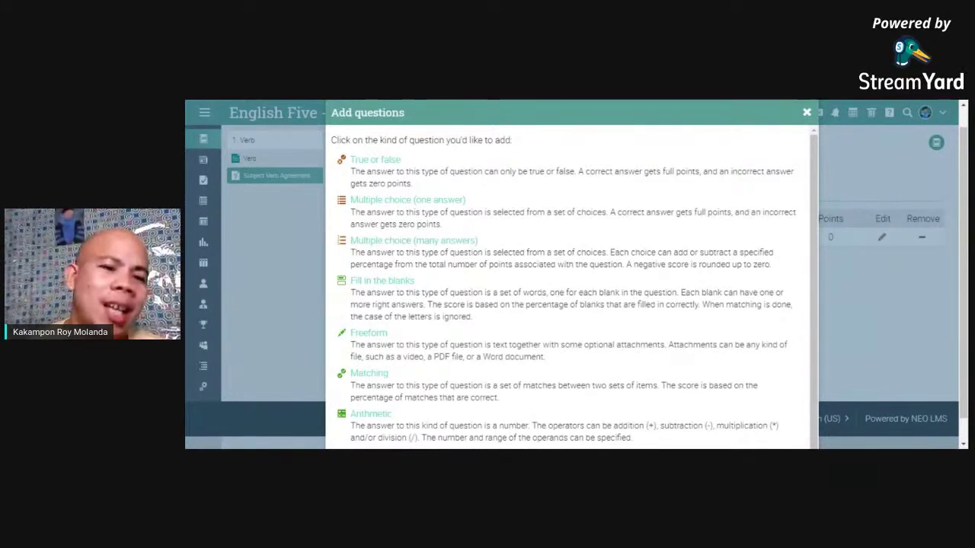
click(360, 203)
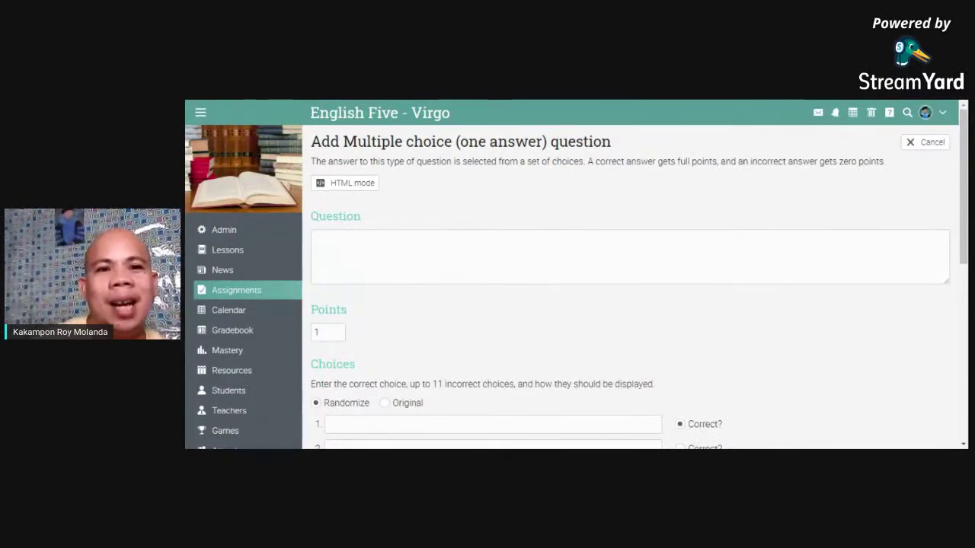
click(315, 240)
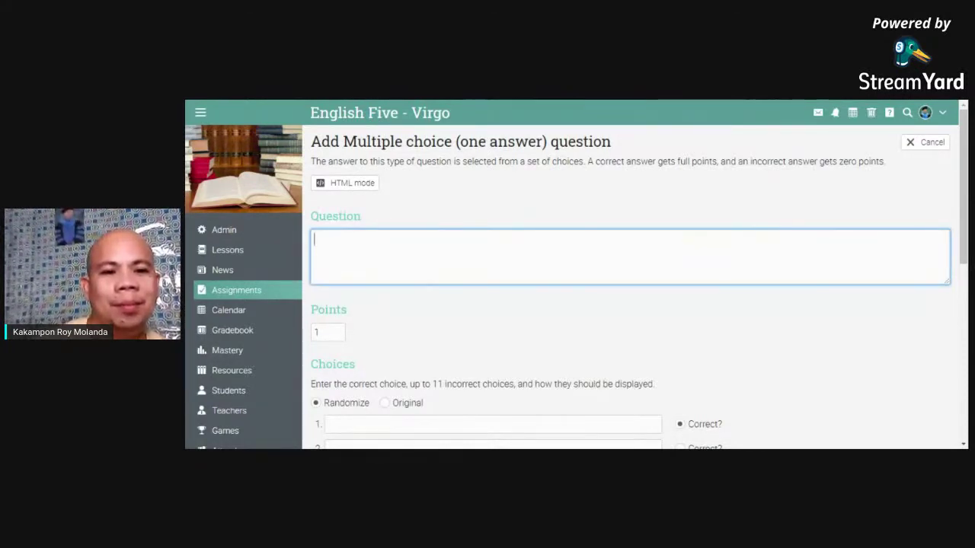
text(Underline the correct verb in these sentences.)
key(BackSpace)
key(BackSpace)
key(BackSpace)
key(BackSpace)
key(BackSpace)
key(BackSpace)
key(BackSpace)
key(BackSpace)
key(BackSpace)
key(BackSpace)
key(BackSpace)
key(BackSpace)
key(BackSpace)
key(BackSpace)
key(BackSpace)
key(BackSpace)
key(BackSpace)
key(BackSpace)
key(BackSpace)
key(BackSpace)
key(BackSpace)
key(BackSpace)
key(BackSpace)
key(BackSpace)
key(BackSpace)
key(BackSpace)
key(BackSpace)
key(BackSpace)
key(BackSpace)
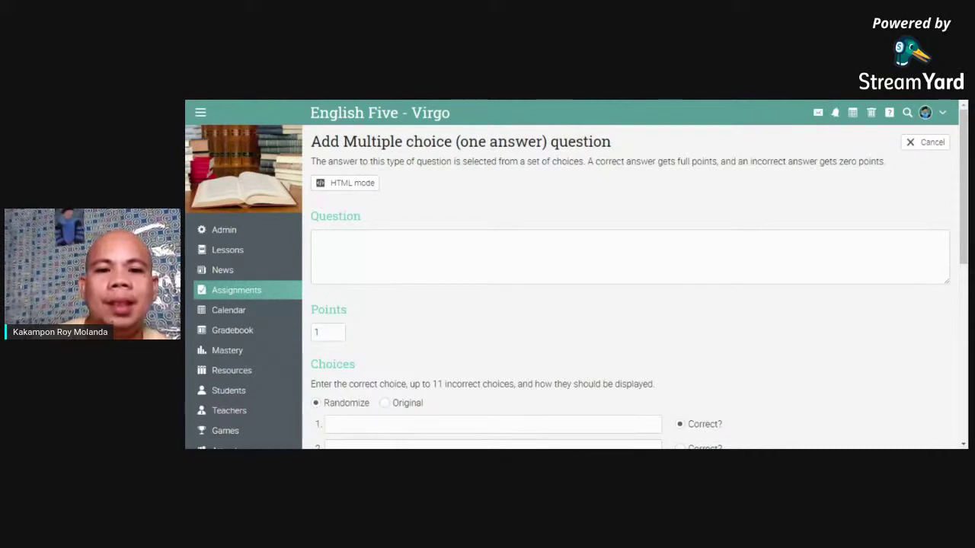
Step: Enter "1. Sally (run, runs) to the park every day." as the question text
click(314, 240)
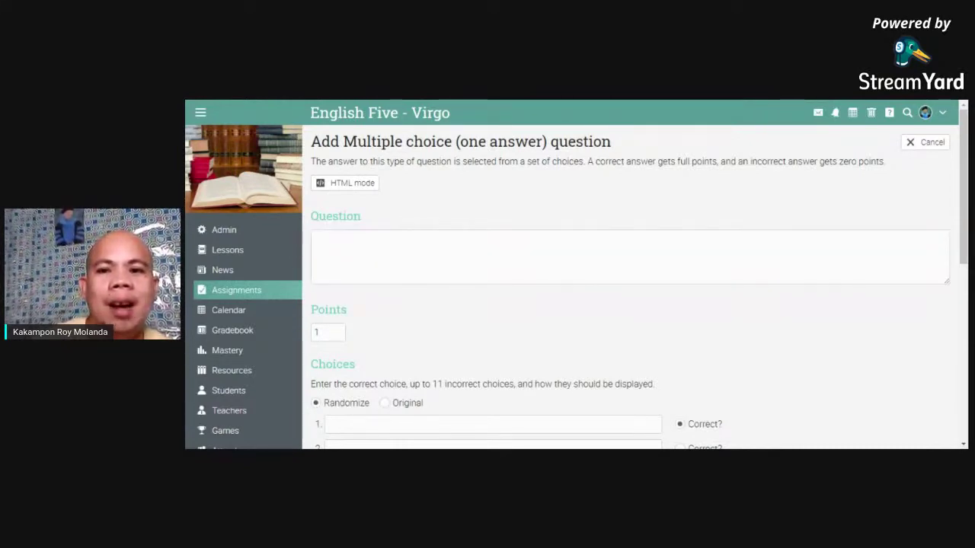
click(315, 240)
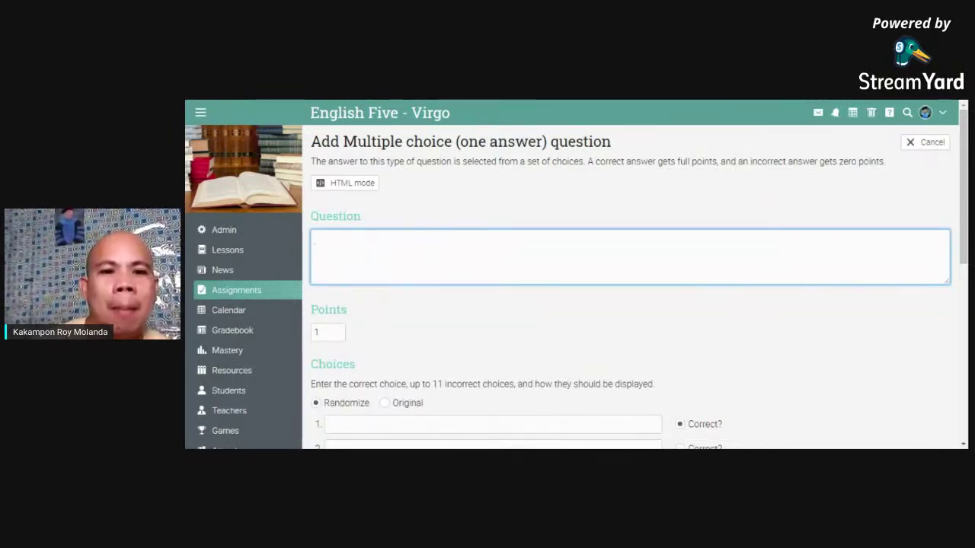
text(1. Sally (run, runs) to the park every day.)
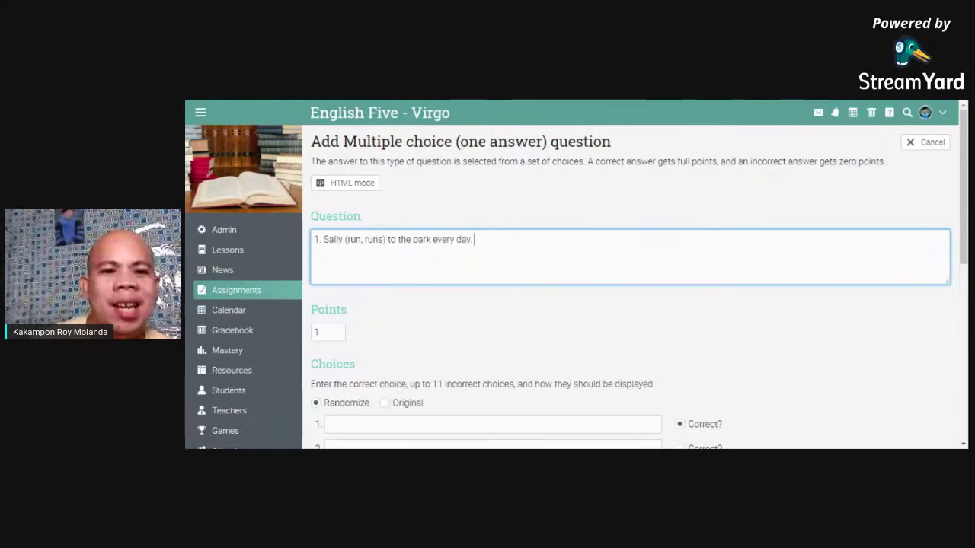
Step: Replace "(run, runs)" in the question with an underscore blank, making it "1. Sally ________ to the park every day."
key(BackSpace)
key(BackSpace)
key(BackSpace)
key(BackSpace)
key(BackSpace)
key(BackSpace)
key(BackSpace)
key(BackSpace)
key(BackSpace)
key(BackSpace)
key(BackSpace)
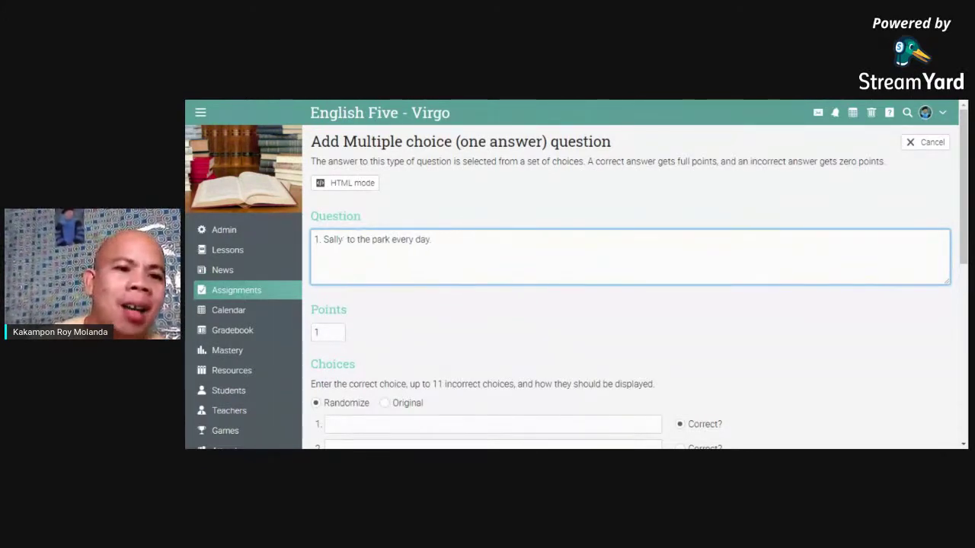
text(________)
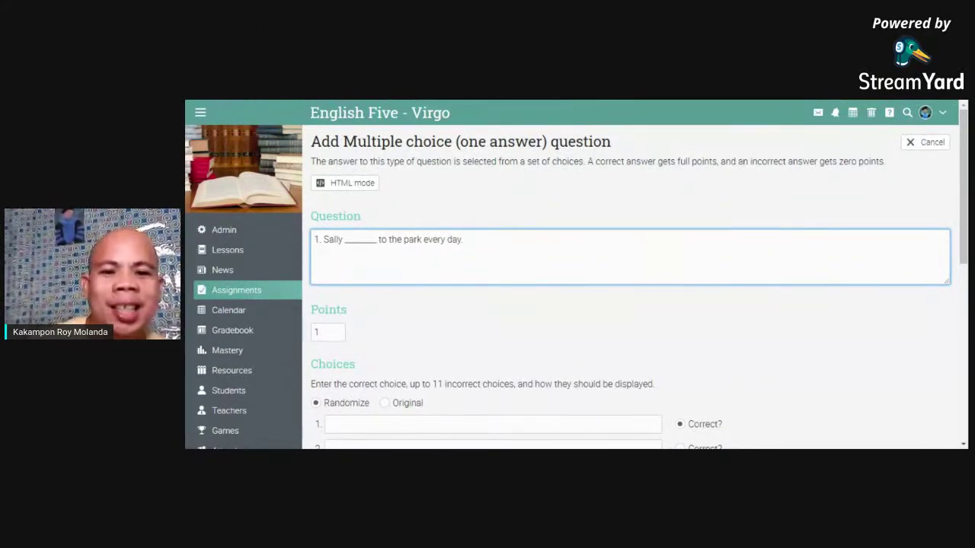
click(728, 99)
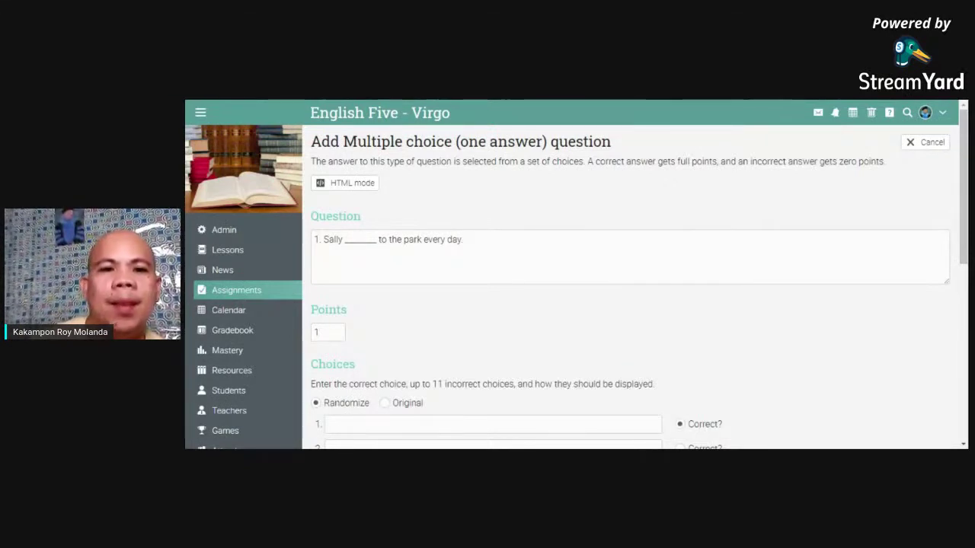
click(377, 239)
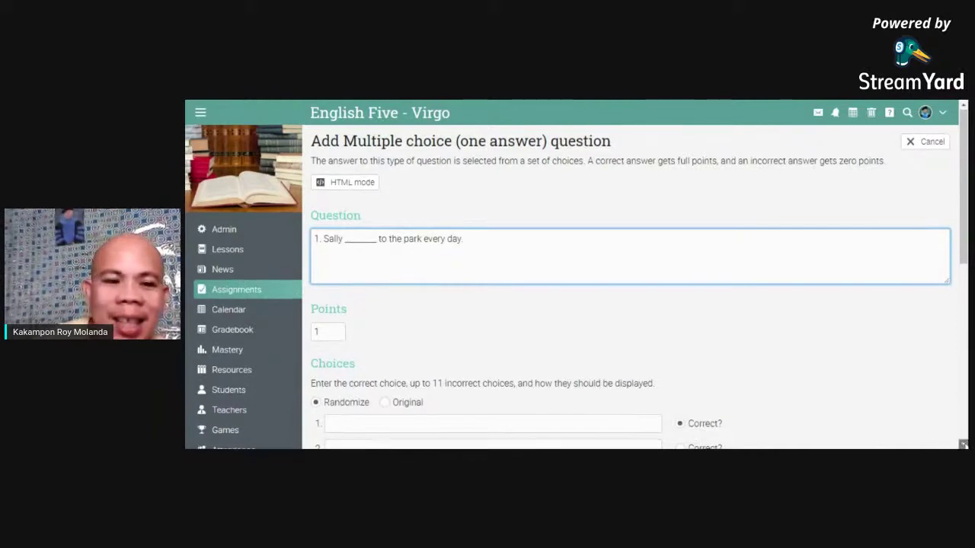
Step: Enter "run" as the first answer choice and "runs" as the second
click(964, 444)
scroll(431, 327, down, 3)
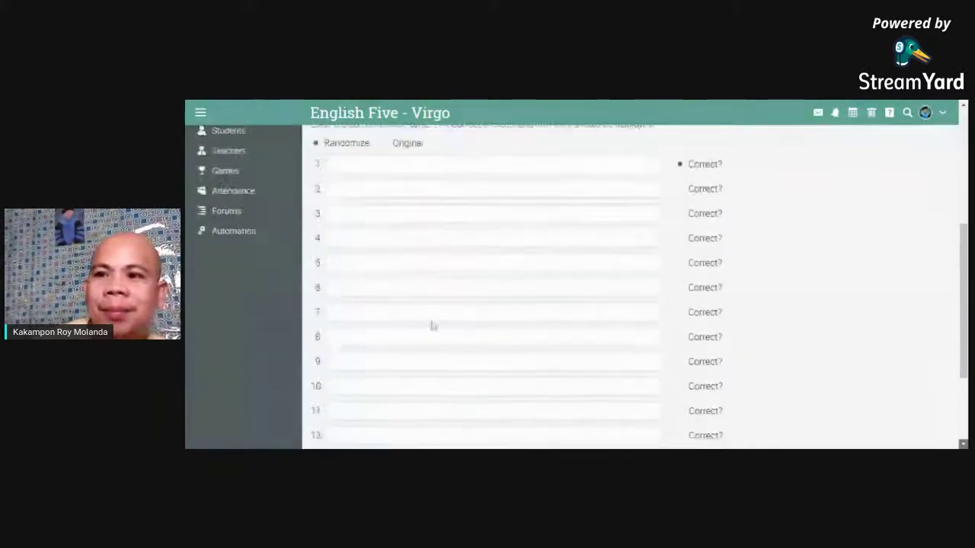
click(964, 107)
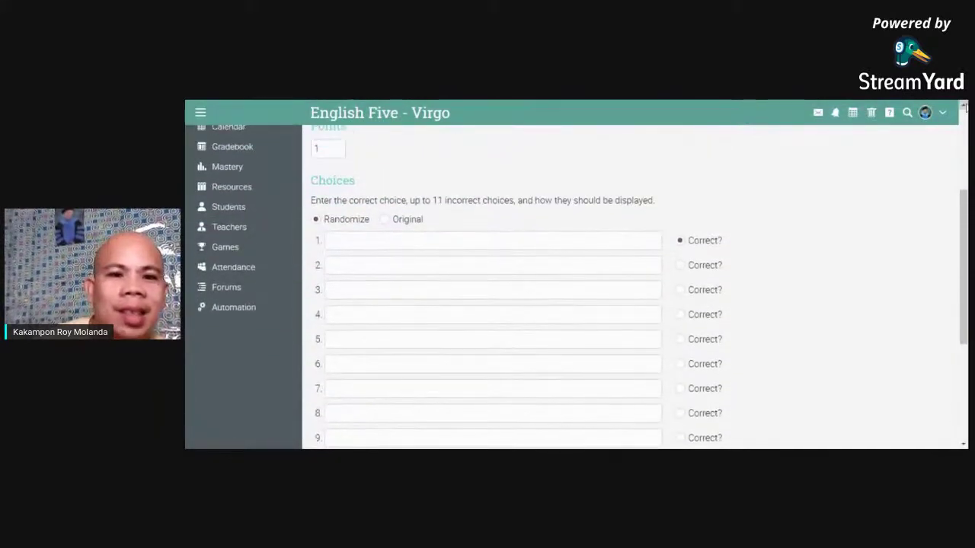
click(381, 240)
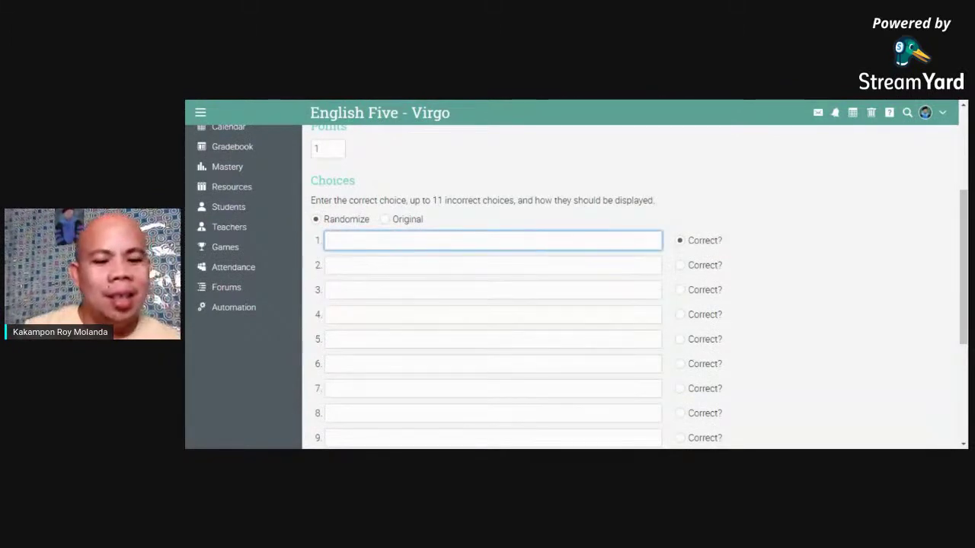
text(run)
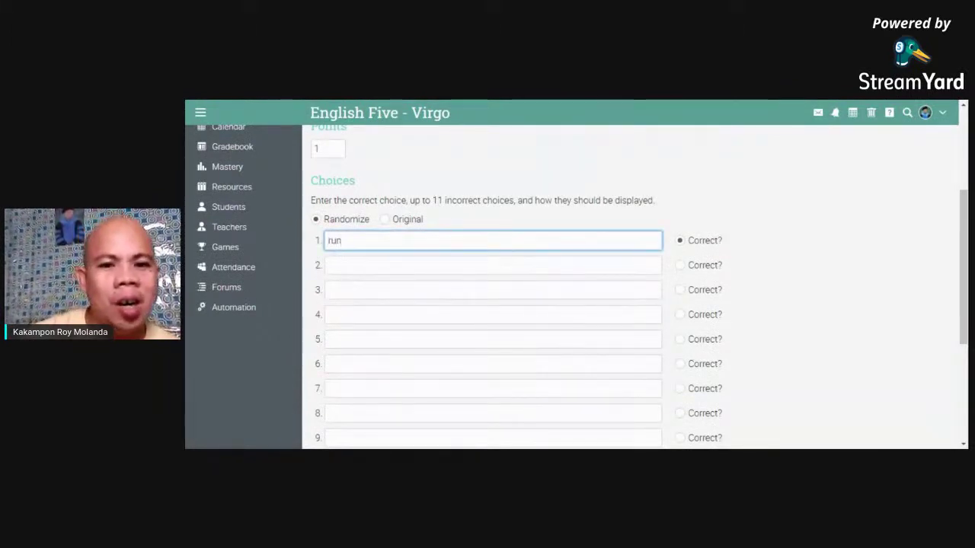
click(492, 265)
text(r)
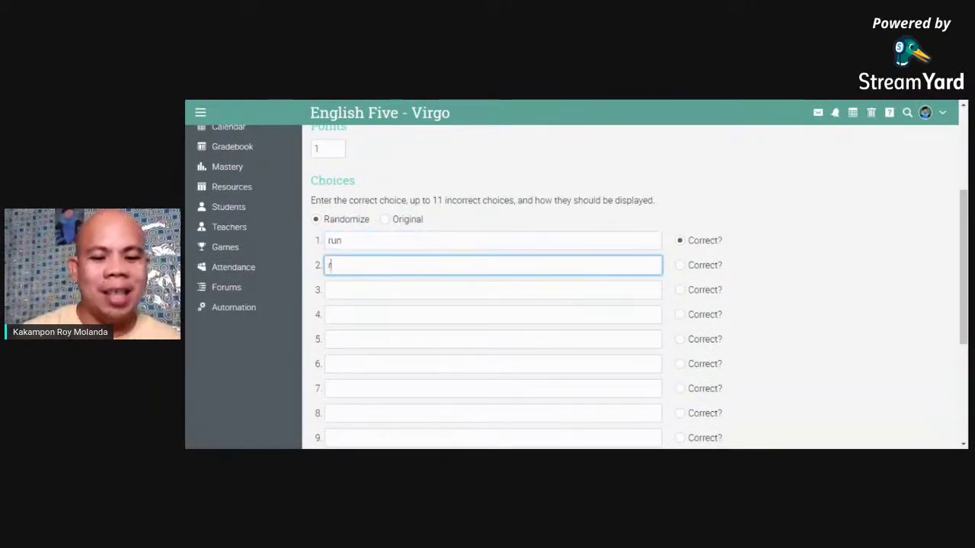
text(uns)
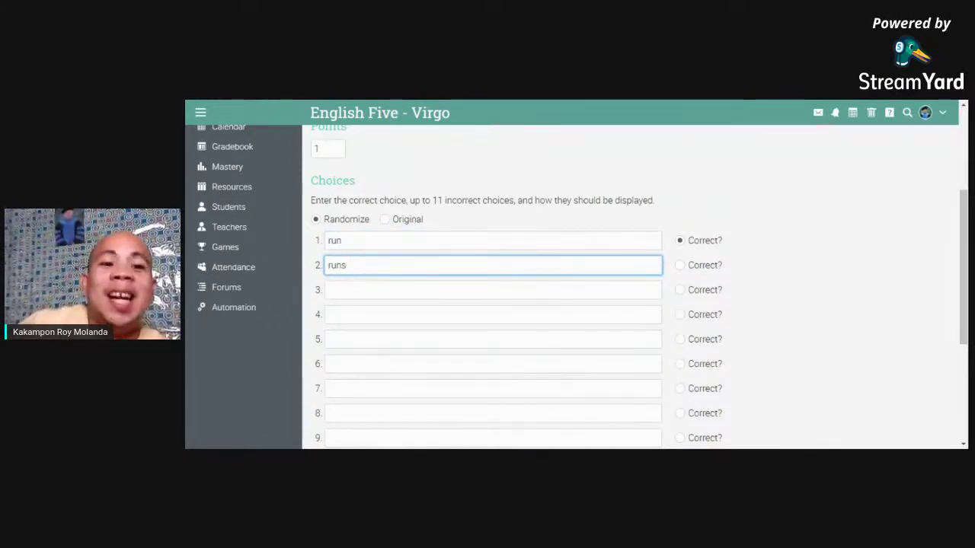
Step: Mark "runs" as the correct choice, save the question and add another of the same type
click(679, 265)
click(679, 265)
scroll(965, 399, down, 3)
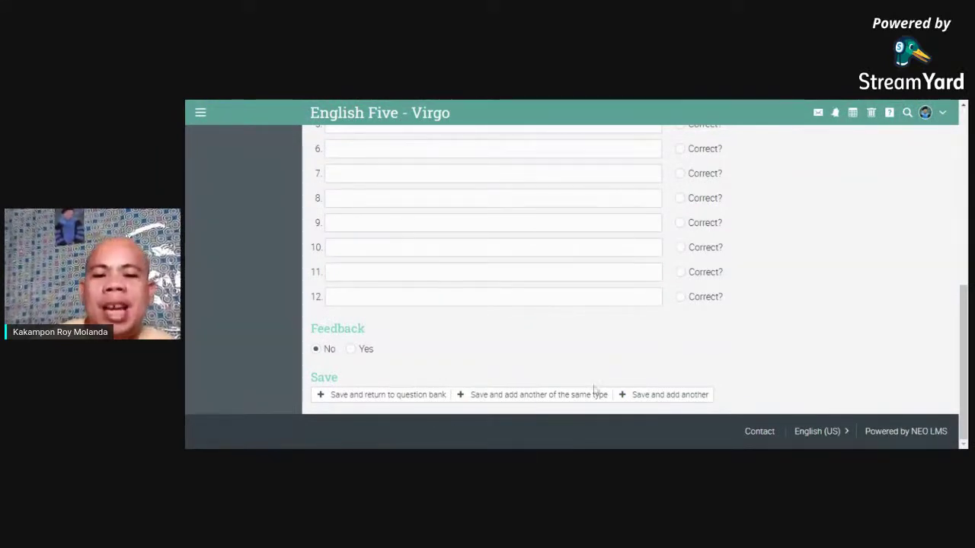
click(538, 395)
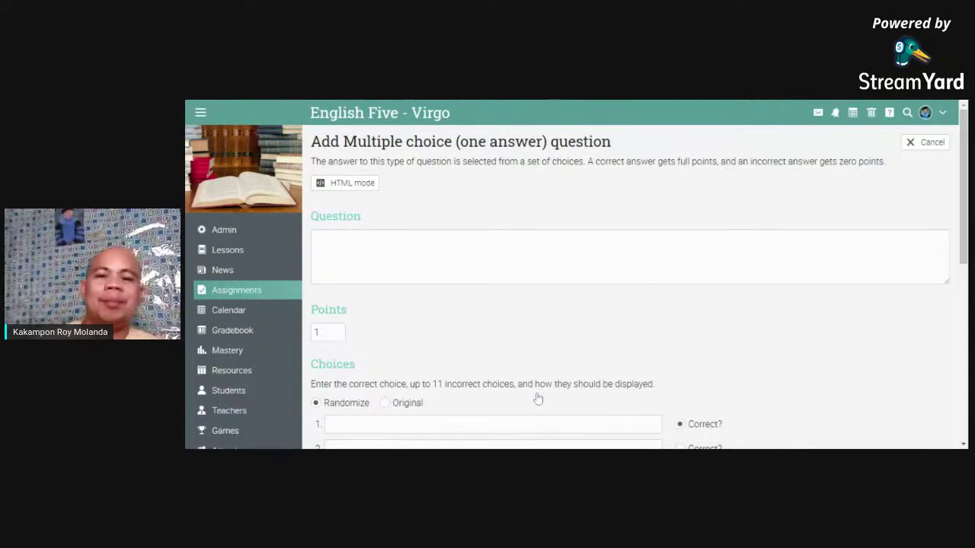
scroll(965, 407, down, 1)
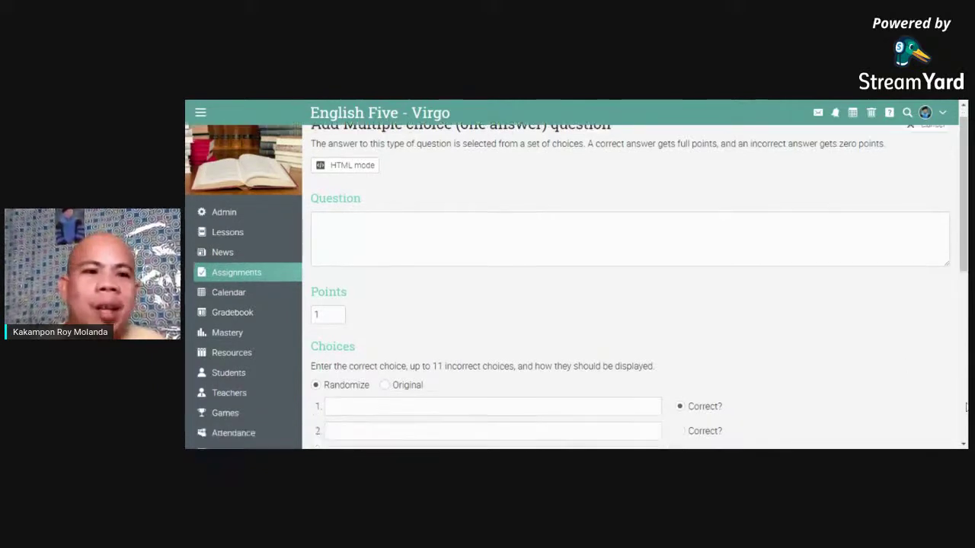
click(965, 407)
click(963, 162)
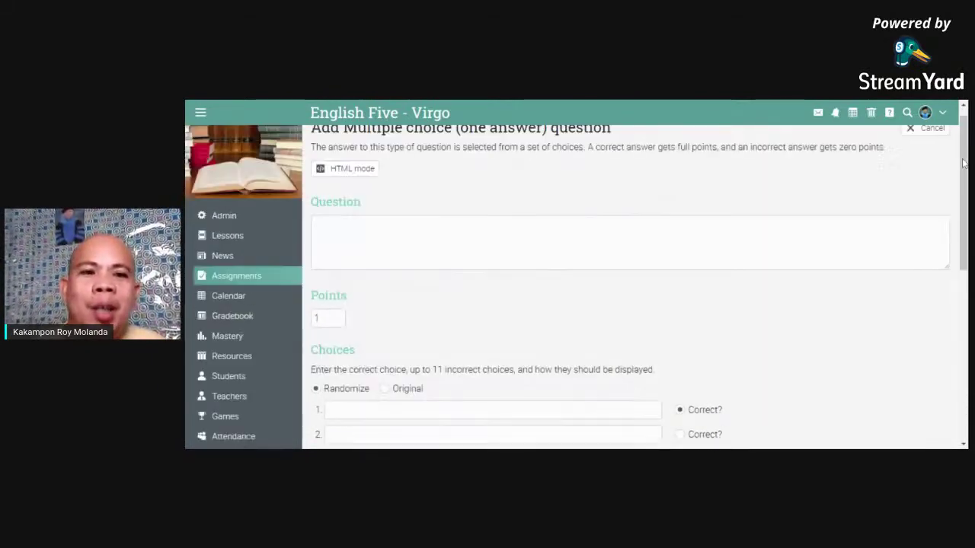
Step: Enter "2. The dogs (bark, barks,) at strangers." as the question text
scroll(963, 162, up, 1)
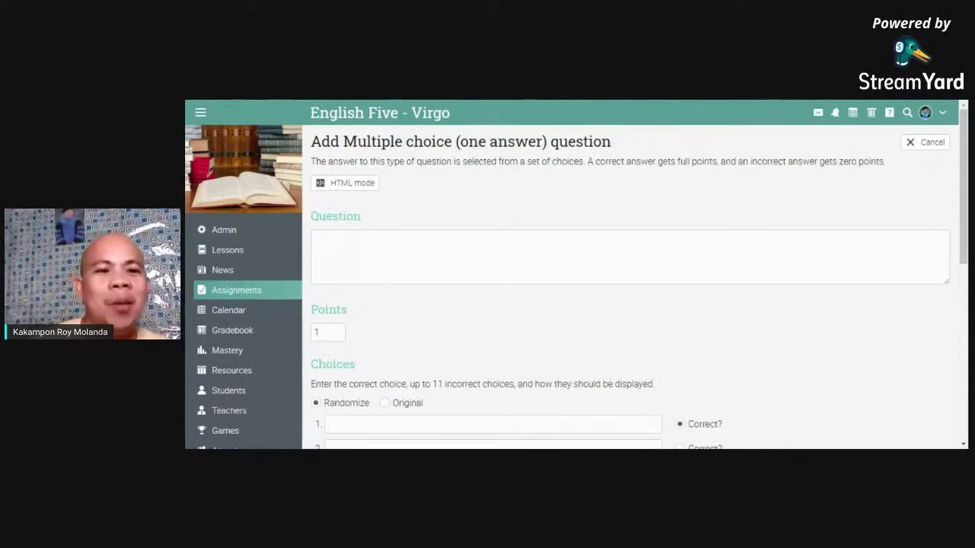
click(314, 242)
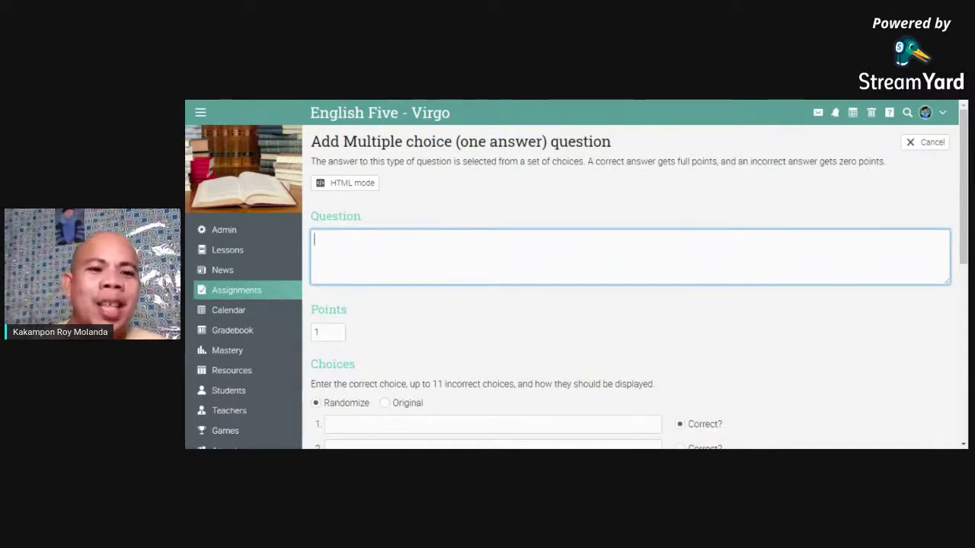
text(2. The dogs (bark, barks,) at strangers.)
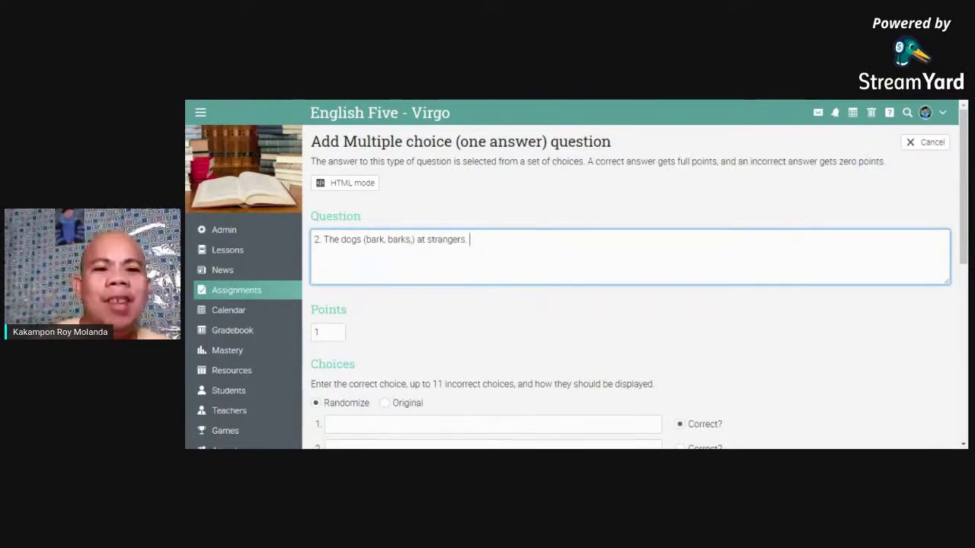
Step: Replace "(bark, barks,)" in the question with an underscore blank between "The dogs" and "at strangers."
key(BackSpace)
key(BackSpace)
key(BackSpace)
key(BackSpace)
key(BackSpace)
key(BackSpace)
key(BackSpace)
key(BackSpace)
key(BackSpace)
key(BackSpace)
key(BackSpace)
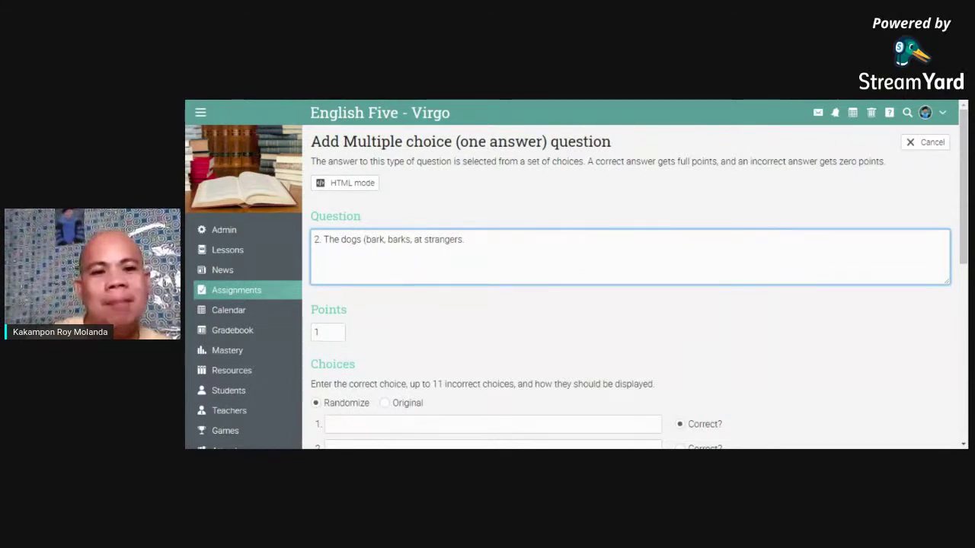
key(BackSpace)
key(BackSpace)
key(BackSpace)
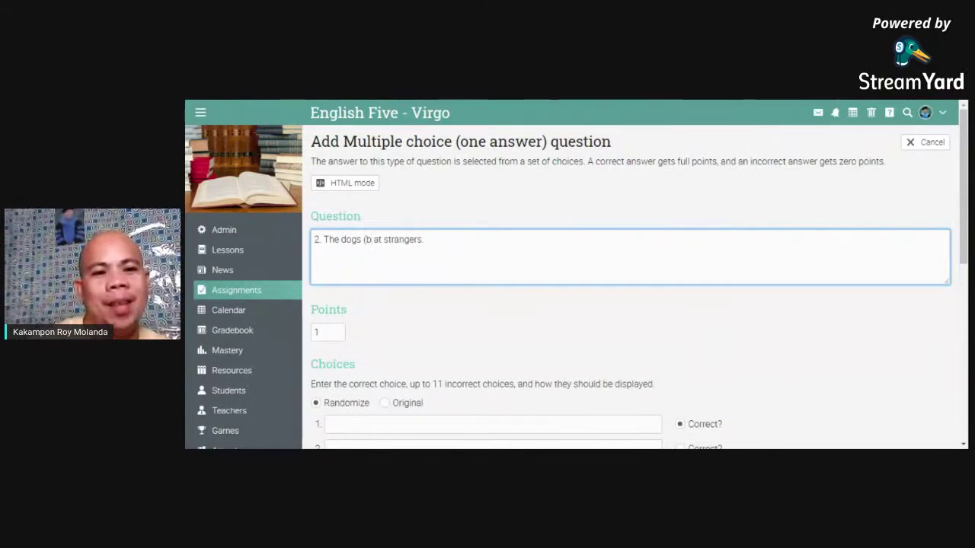
text(_______)
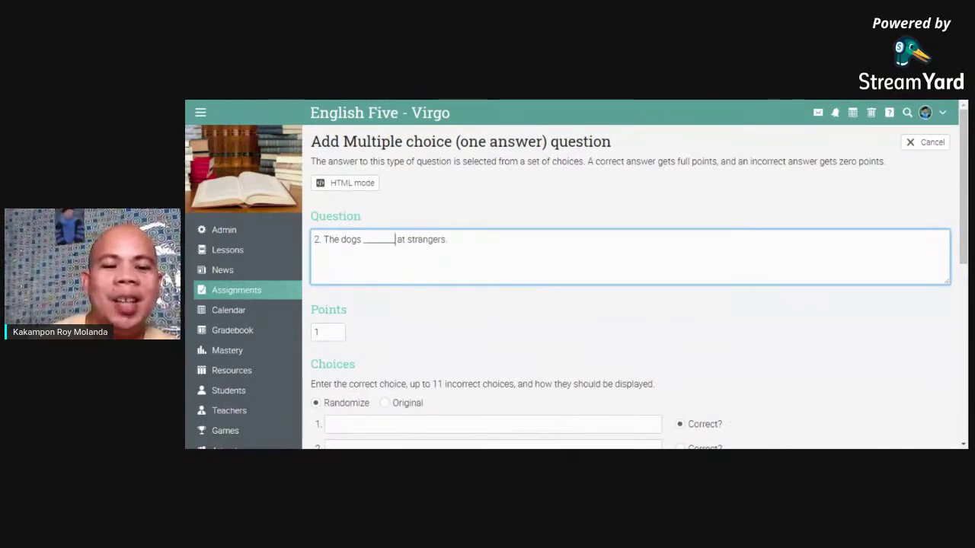
Step: Enter "bark" as the first answer choice and "barks" as the second
click(493, 425)
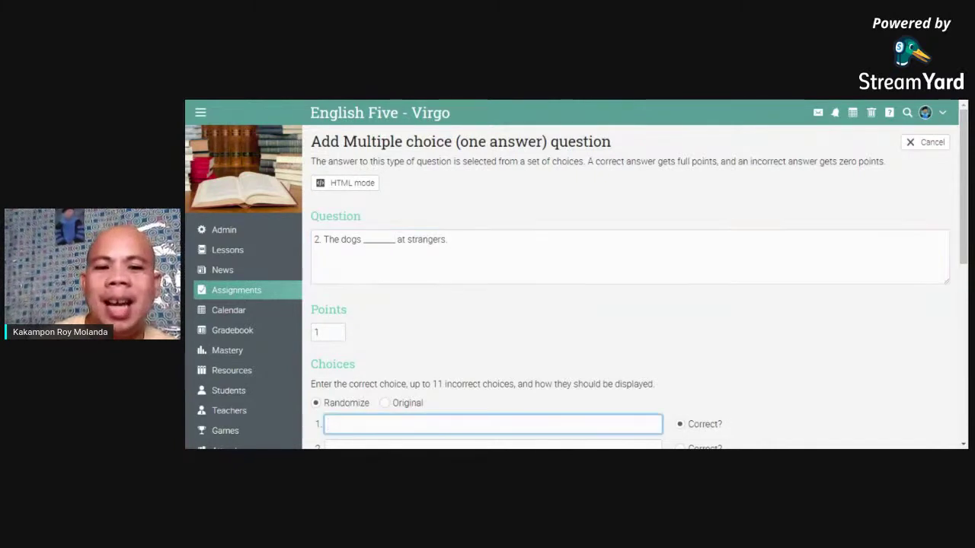
click(963, 445)
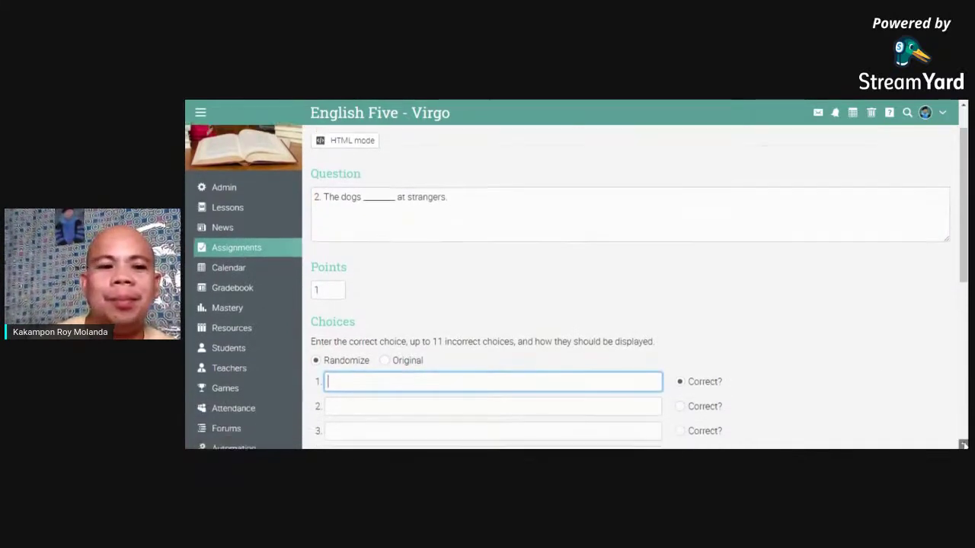
click(963, 445)
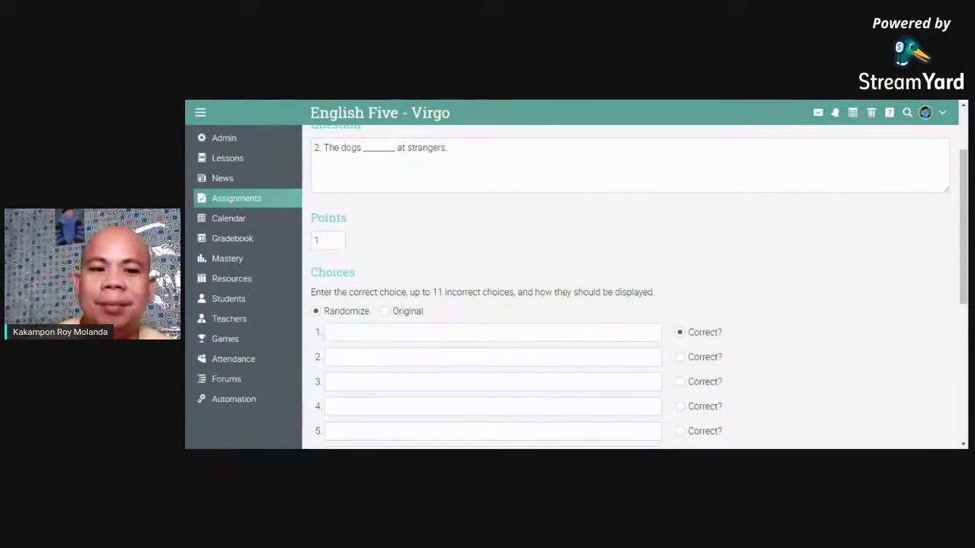
click(494, 332)
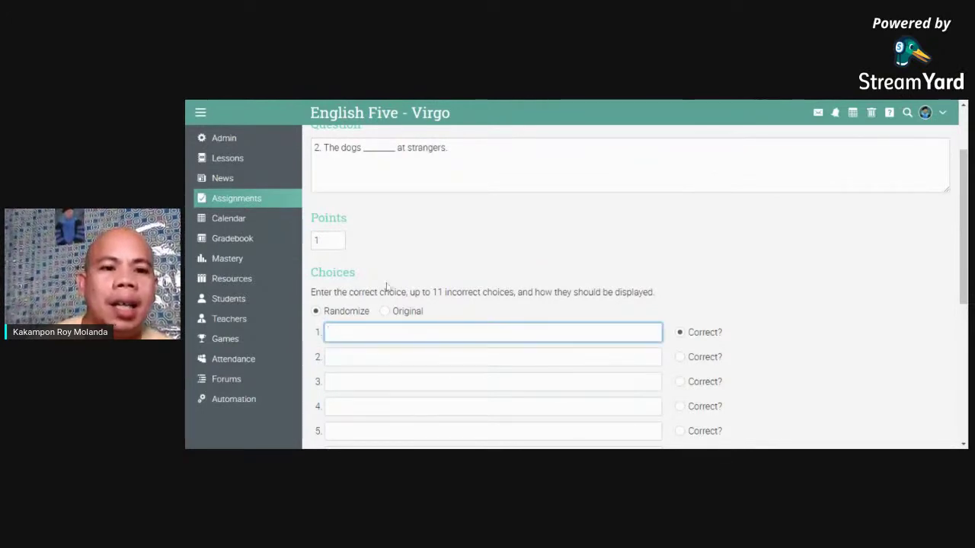
text(bark)
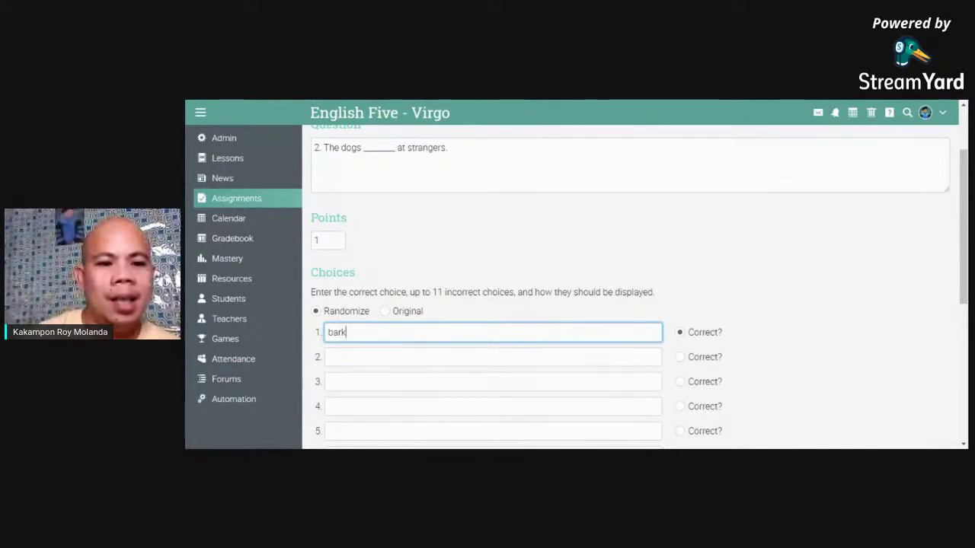
click(493, 356)
text(ba)
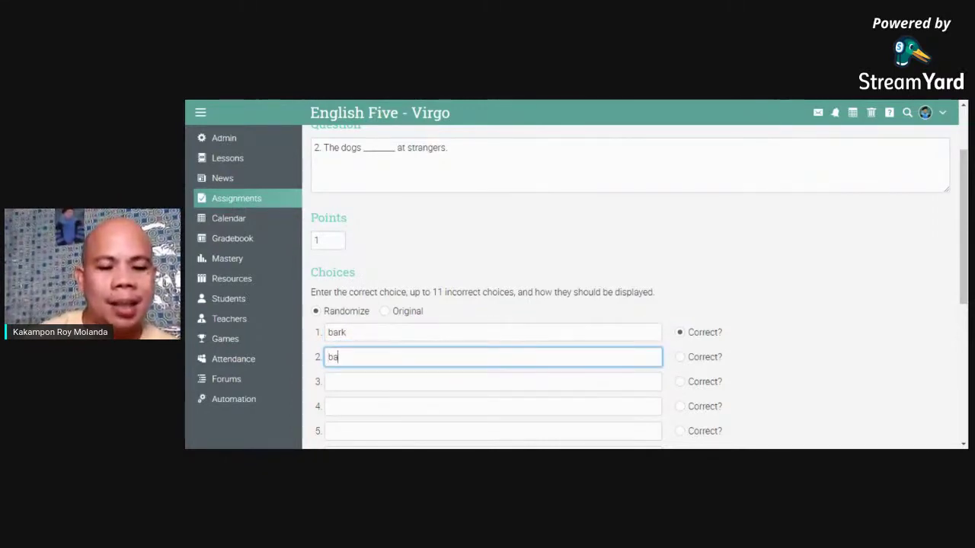
text(rks)
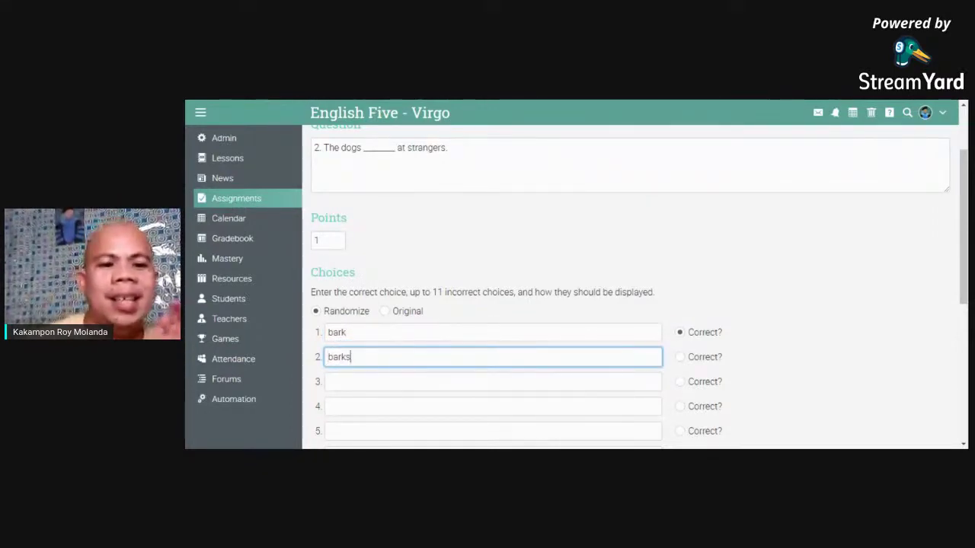
click(488, 103)
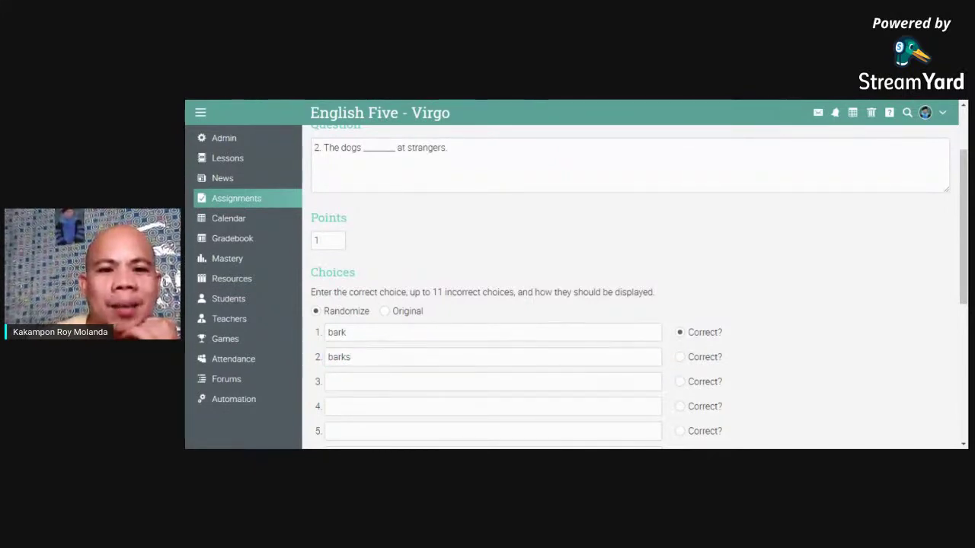
click(350, 357)
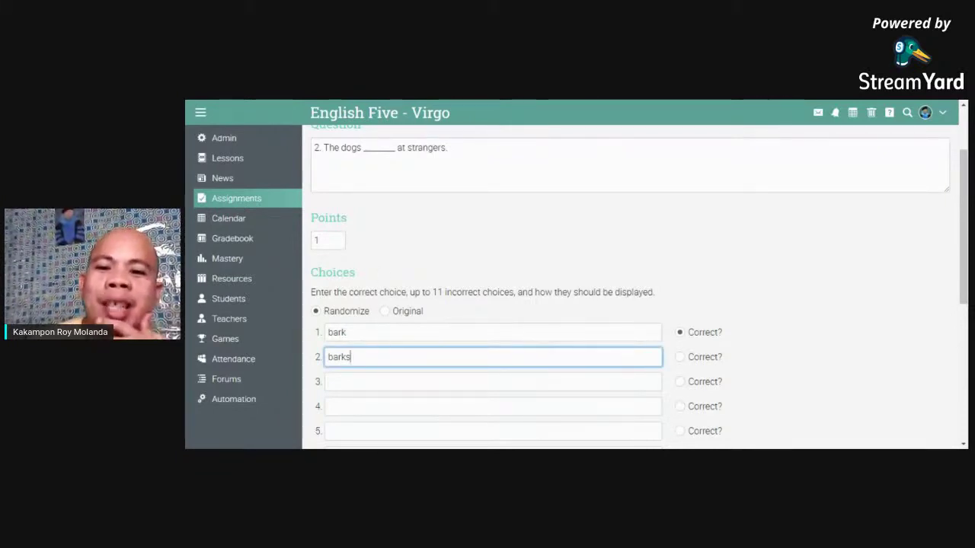
Step: Mark "bark" as the correct choice, save the question and add another of the same type
click(681, 333)
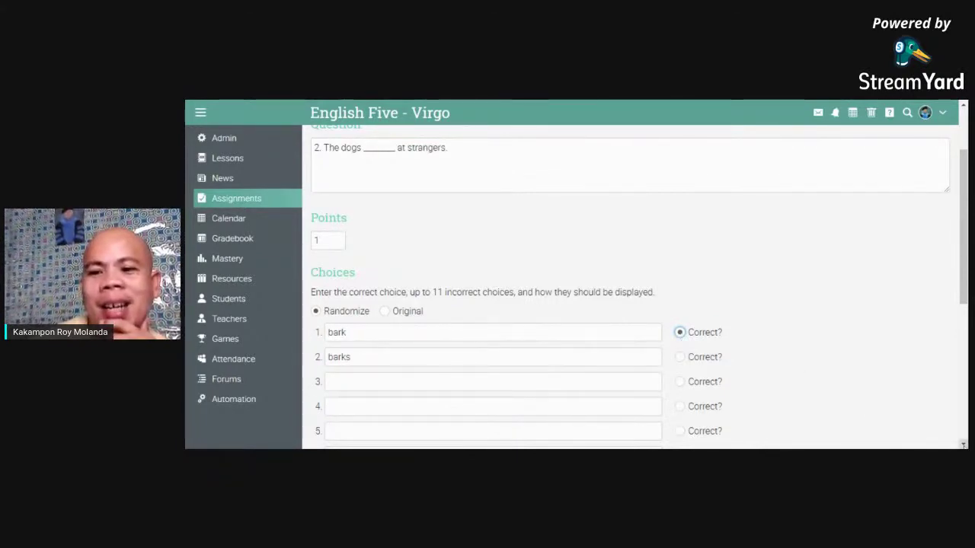
scroll(632, 290, down, 3)
scroll(487, 290, down, 4)
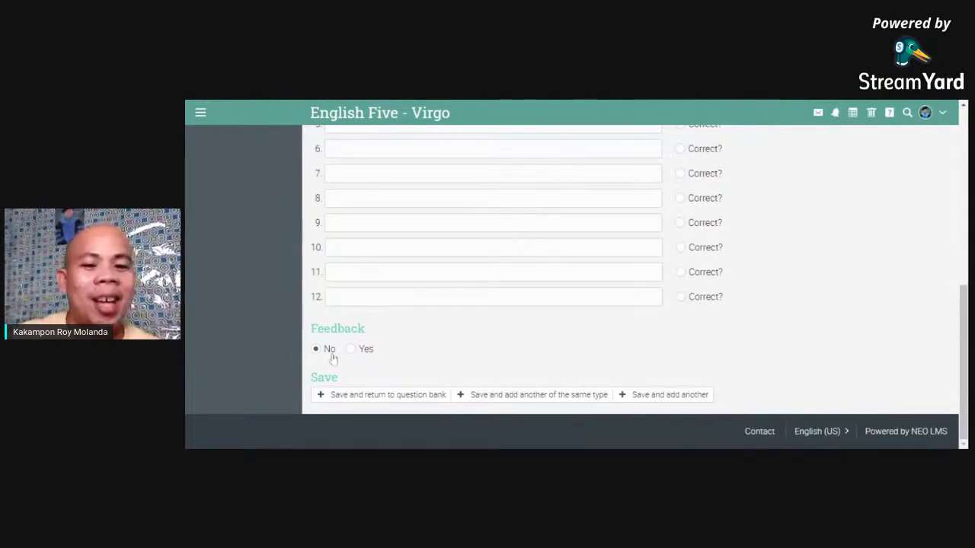
click(515, 396)
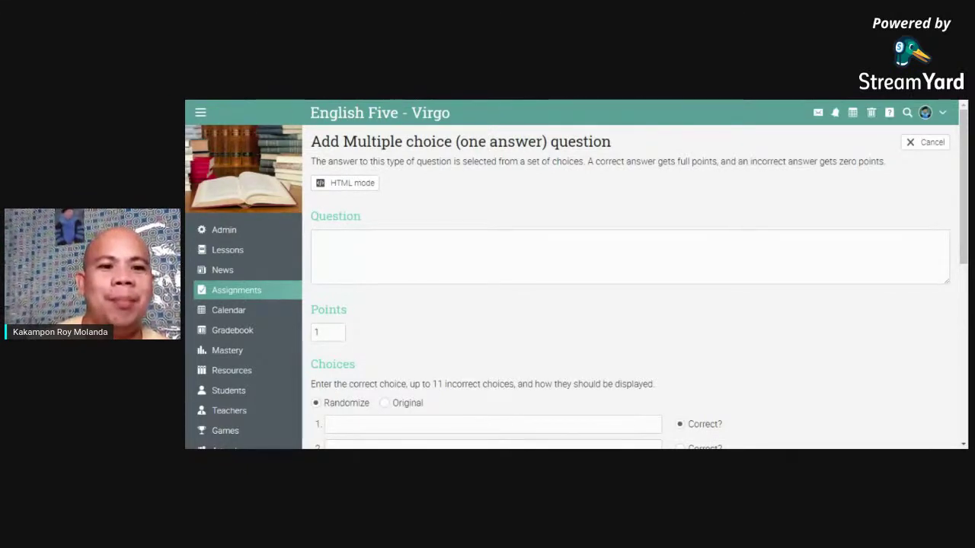
Step: Enter "3. Ted and Mary (is, are) going to the movies." as the question and replace "(is, are)" with an underscore blank
click(313, 240)
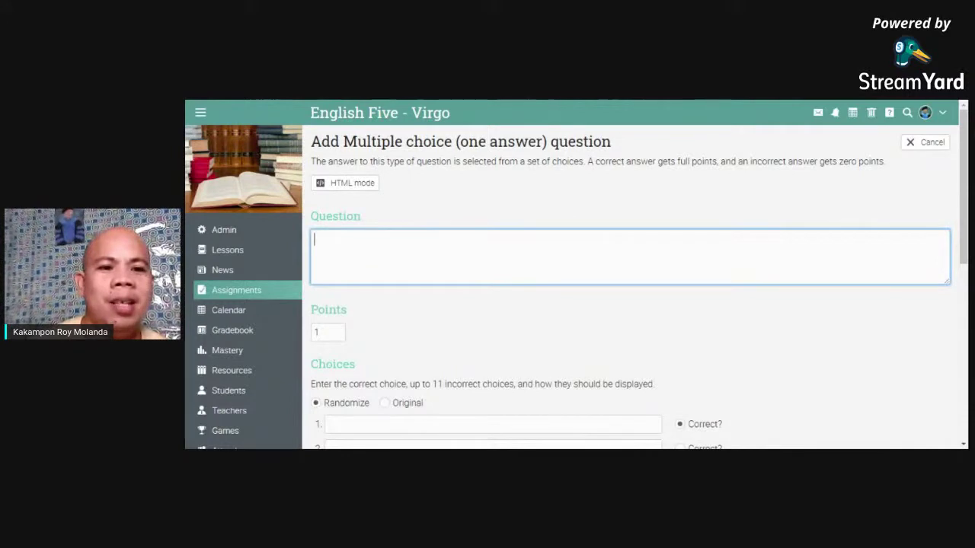
text(3. Ted and Mary (is, are) going to the movies.)
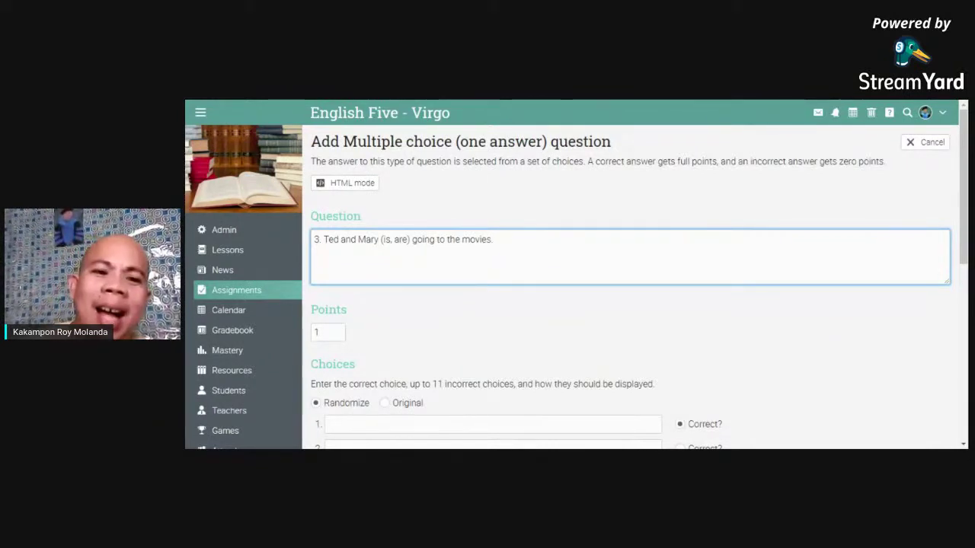
click(410, 239)
key(BackSpace)
key(BackSpace)
key(BackSpace)
key(BackSpace)
key(BackSpace)
key(BackSpace)
key(BackSpace)
key(BackSpace)
key(BackSpace)
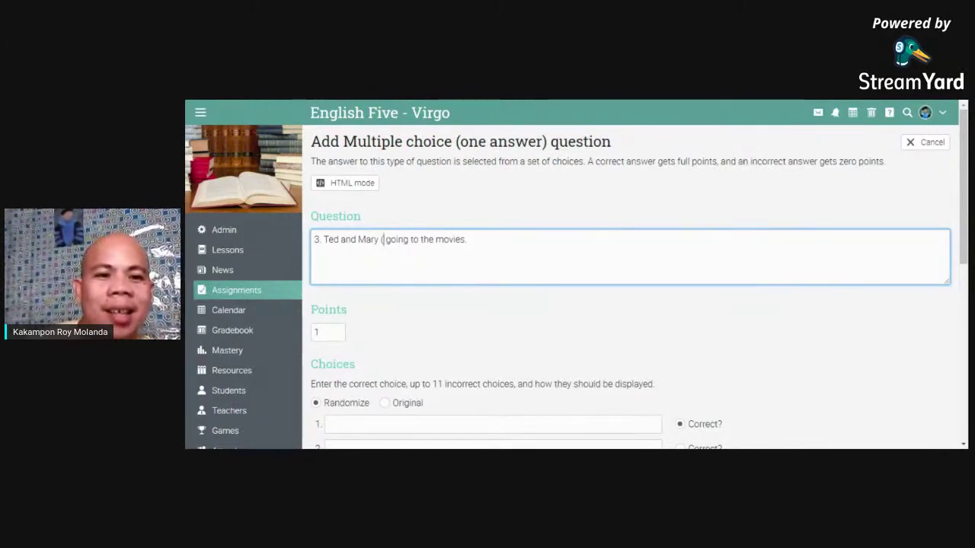
text(_____)
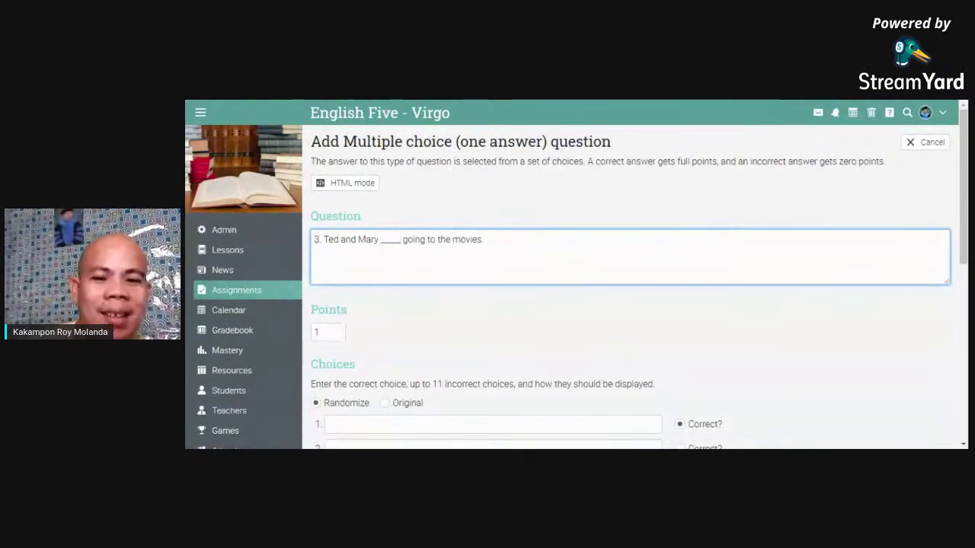
Step: Enter "is" as the first answer choice and "are" as the second
click(493, 424)
text(is)
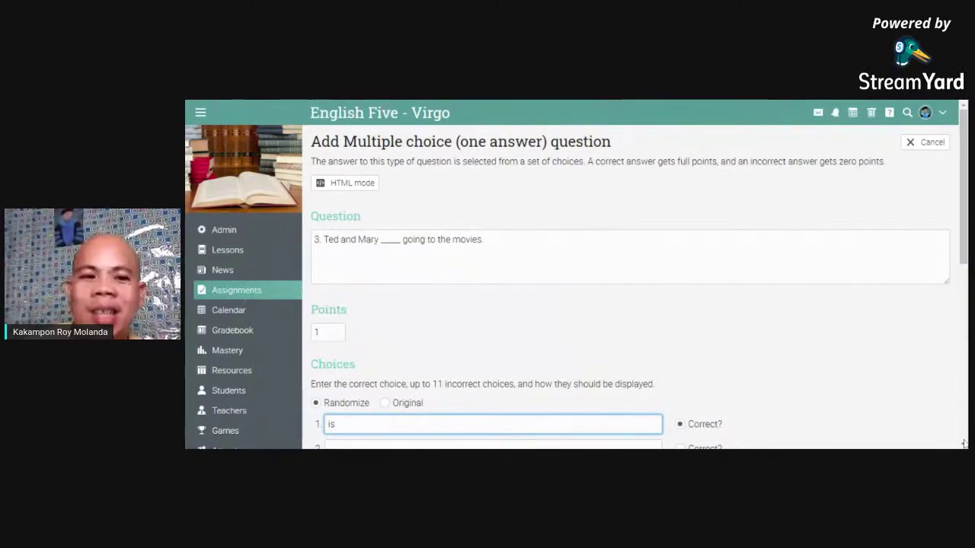
scroll(632, 289, down, 4)
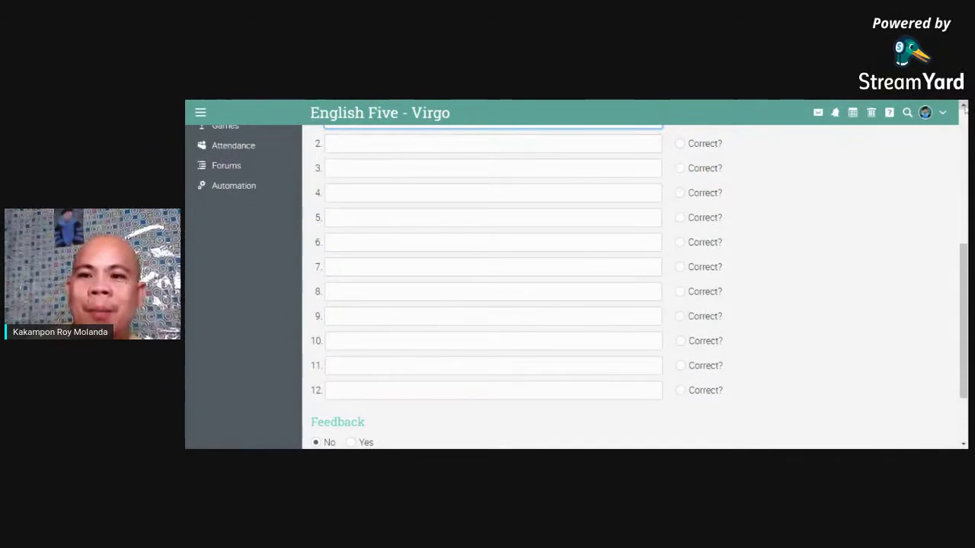
scroll(633, 290, up, 1)
scroll(632, 290, up, 2)
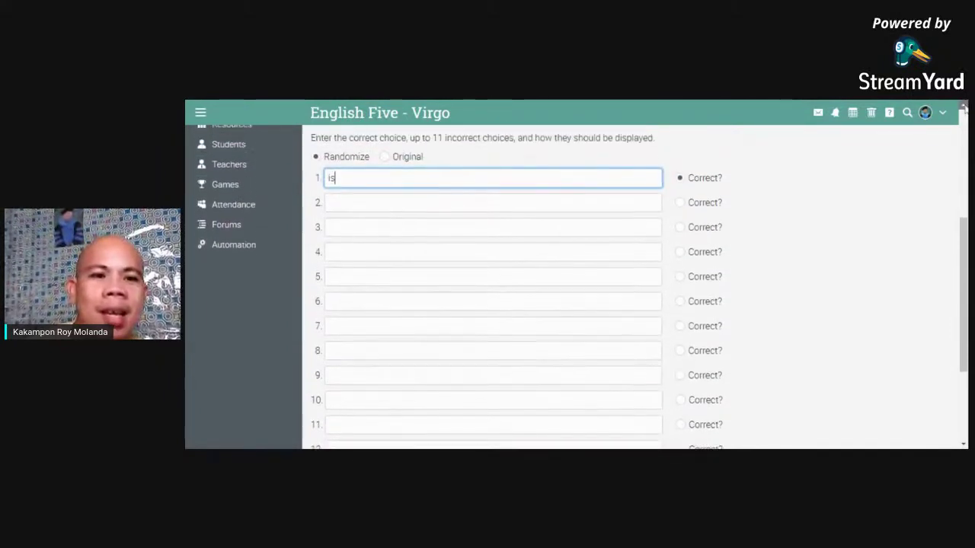
click(343, 212)
text(are)
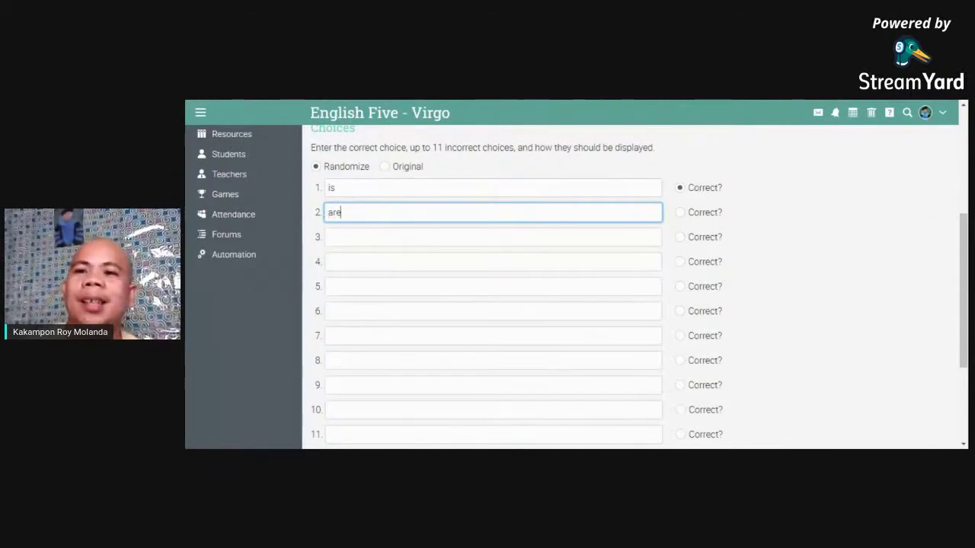
scroll(954, 107, up, 4)
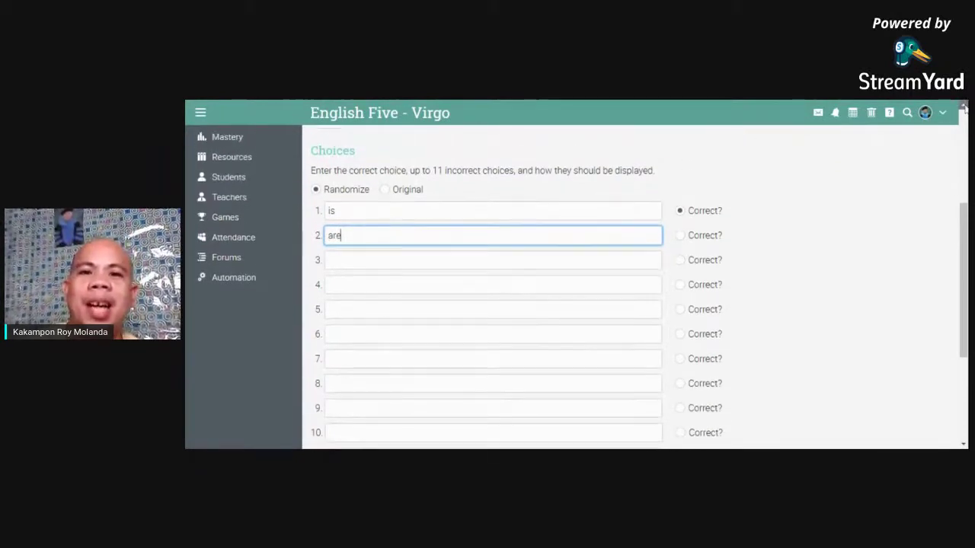
click(954, 106)
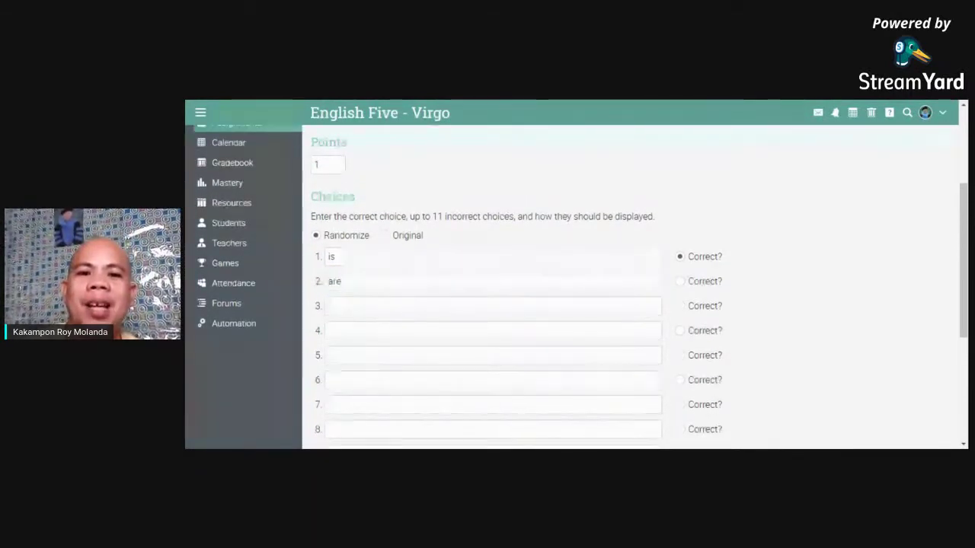
click(341, 281)
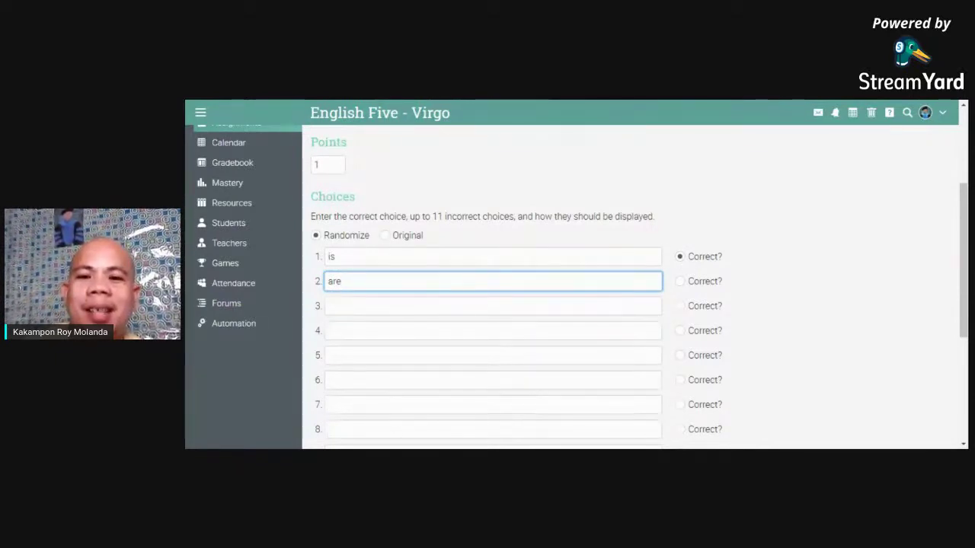
Step: Mark "are" as the correct choice, save the question and add another of the same type
click(681, 283)
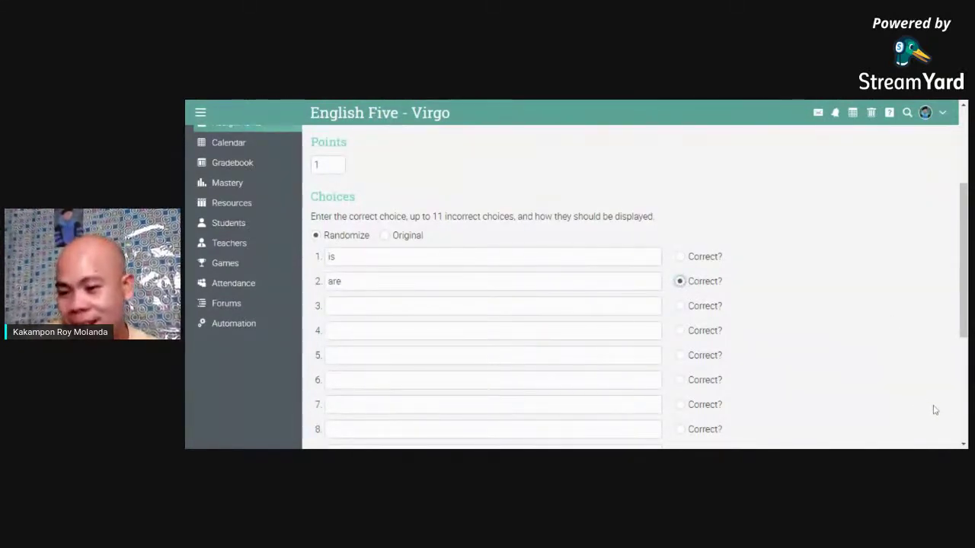
scroll(963, 445, down, 2)
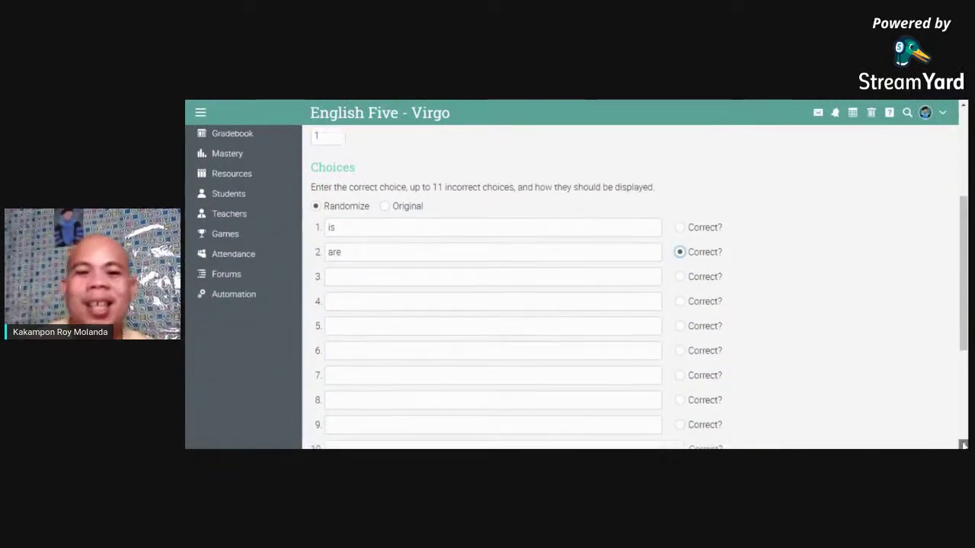
scroll(964, 445, down, 4)
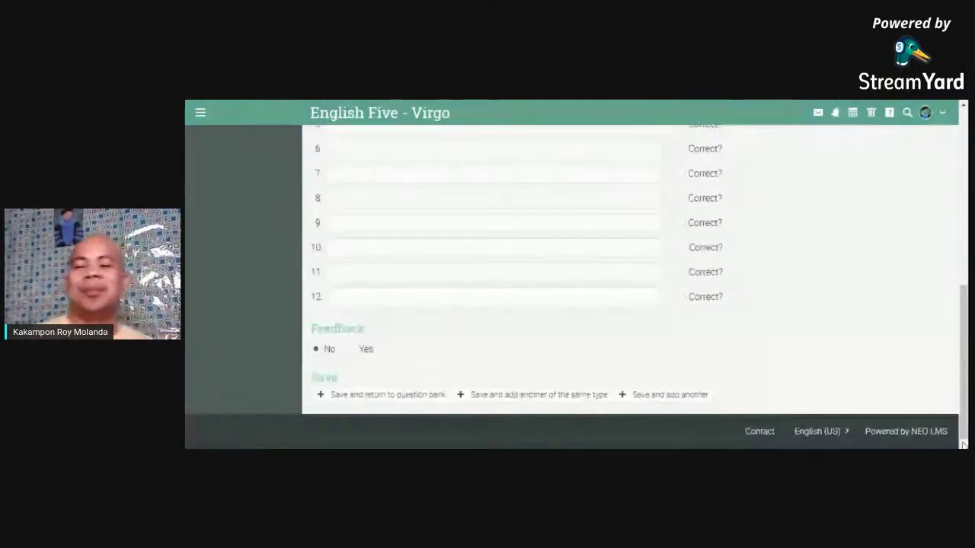
click(517, 396)
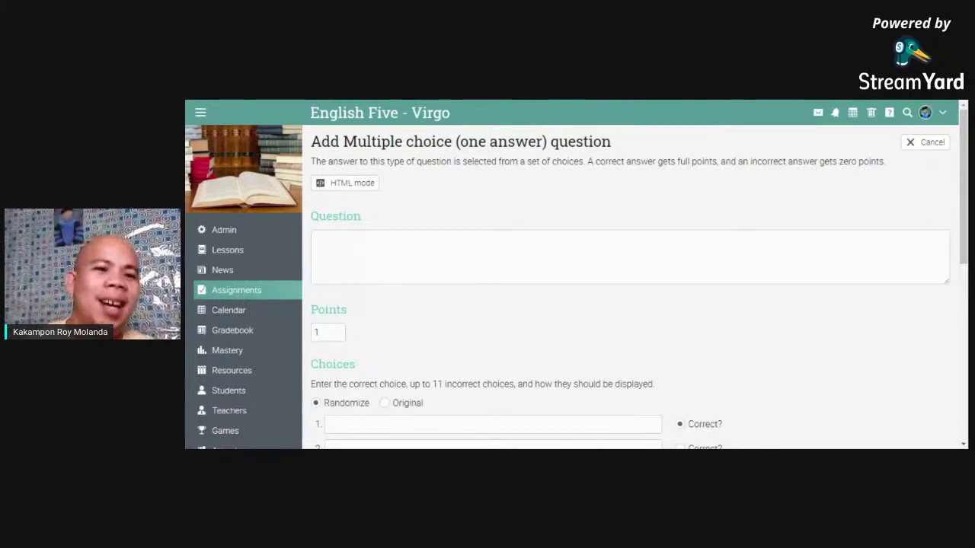
Step: Enter "4. The game (was, were) exciting." as the question text
click(314, 239)
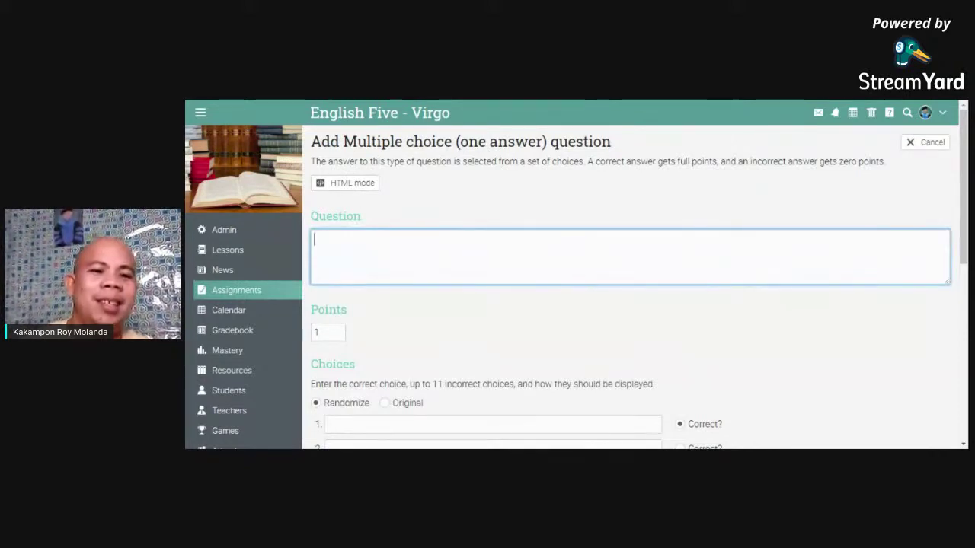
text(4. The game (was, were) exciting.)
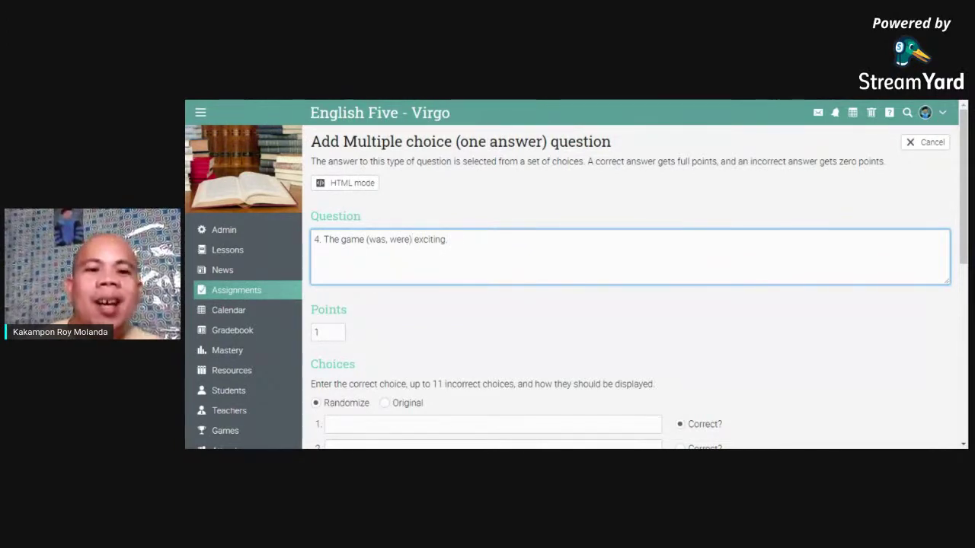
Step: Enter "was" as the first answer choice and "were" as the second for question 4
click(964, 446)
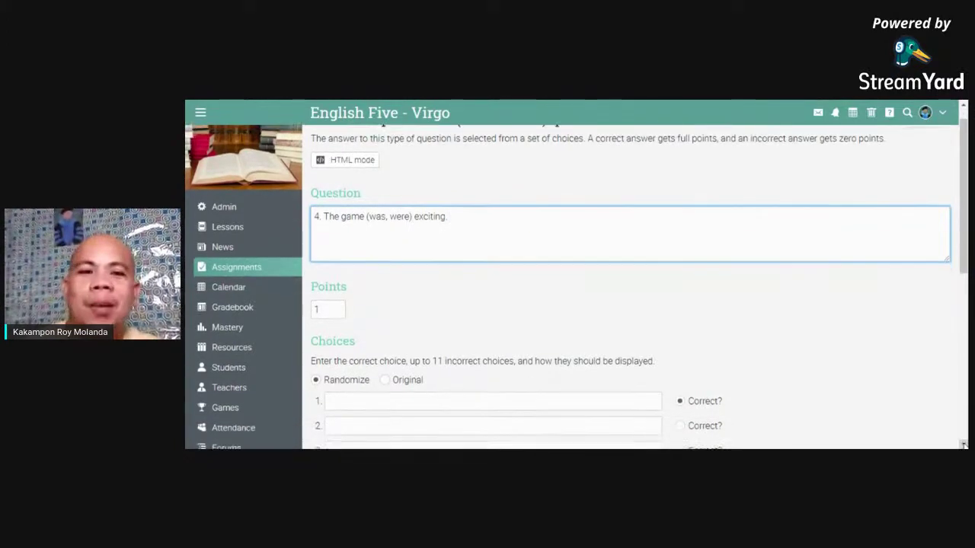
click(964, 445)
click(487, 355)
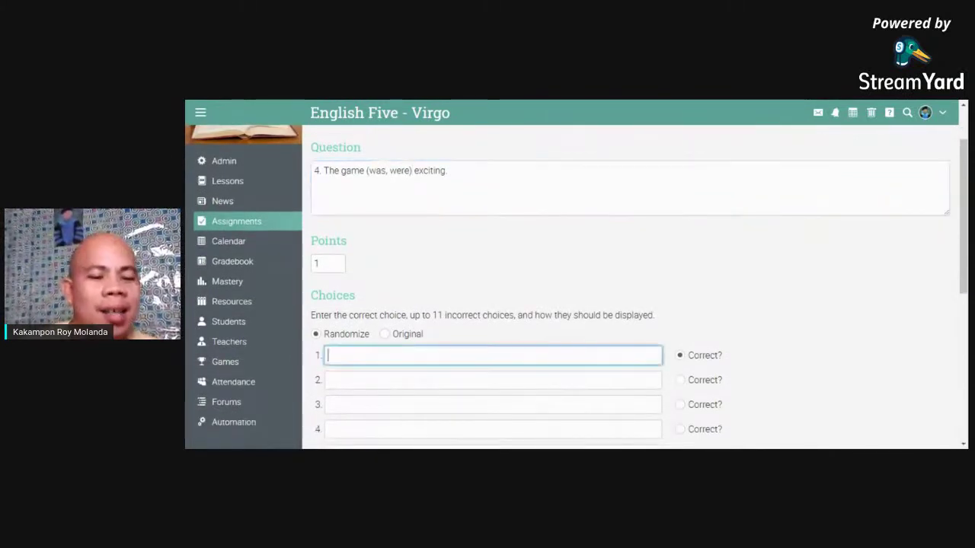
text(was)
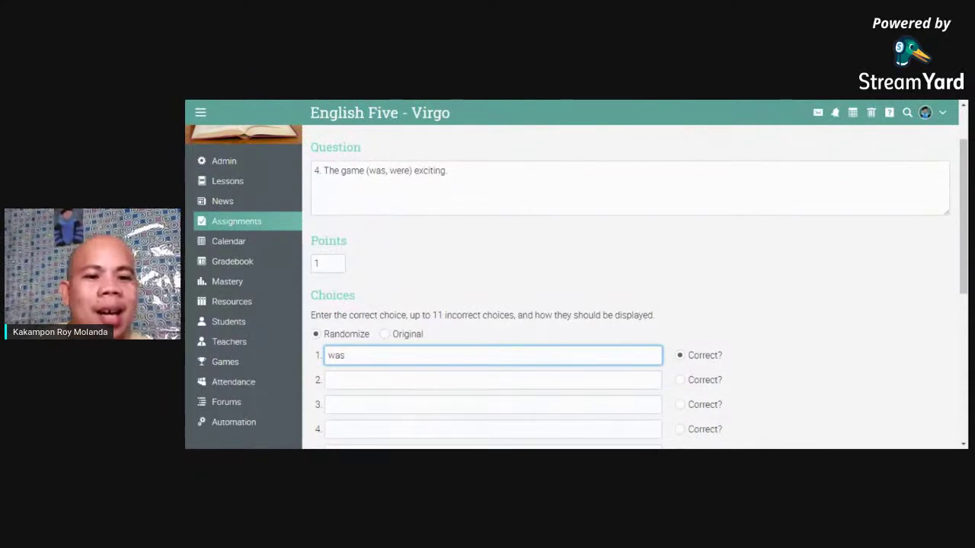
click(410, 375)
text(were)
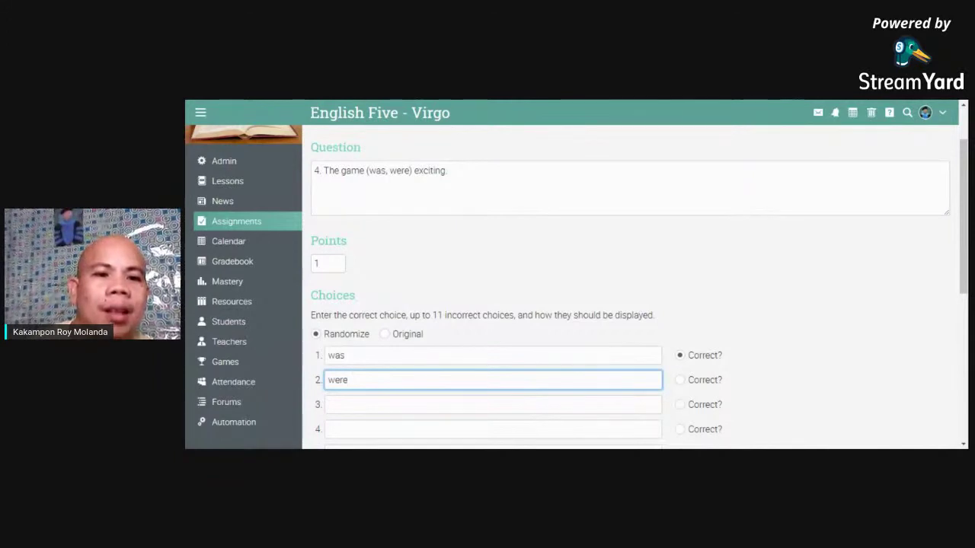
Step: Mark "was" as the correct choice, save question 4 and add another question of the same type
click(414, 171)
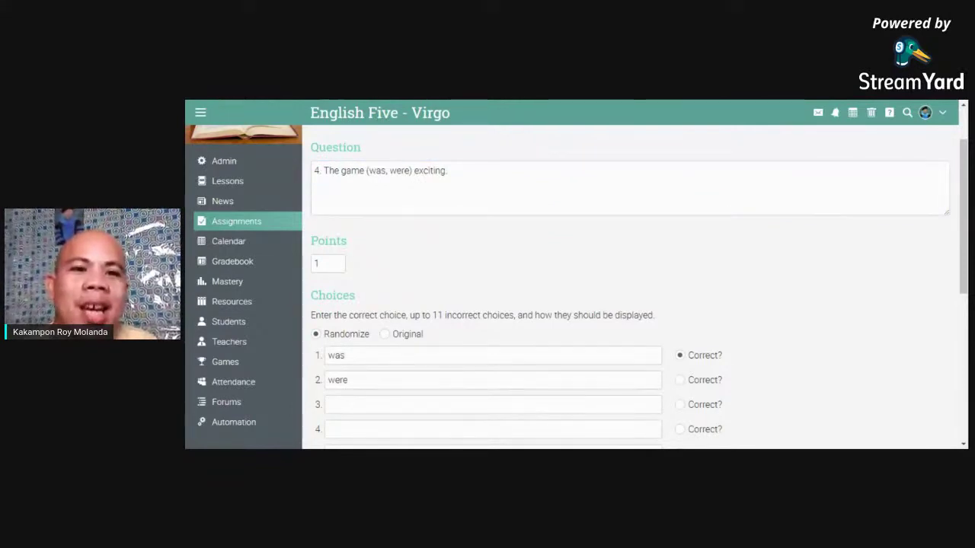
click(414, 171)
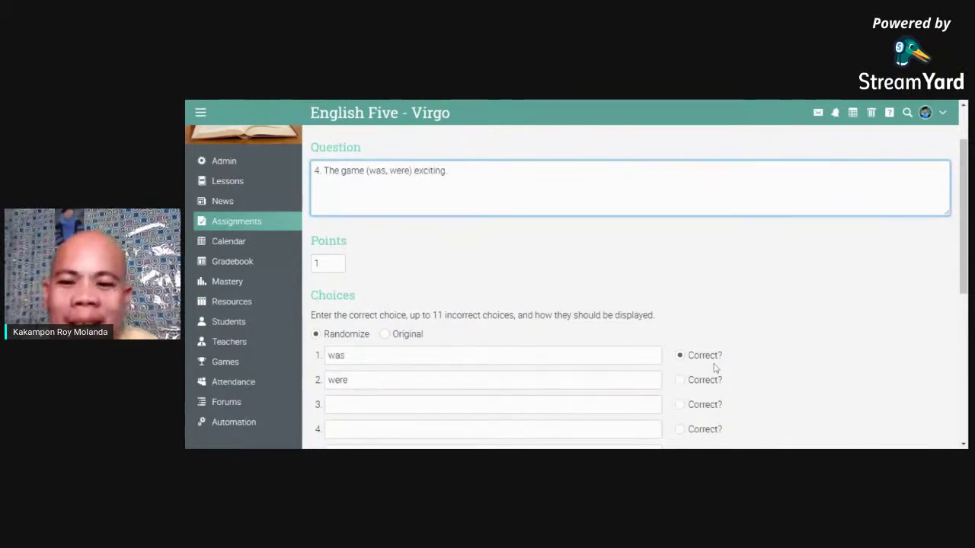
click(679, 356)
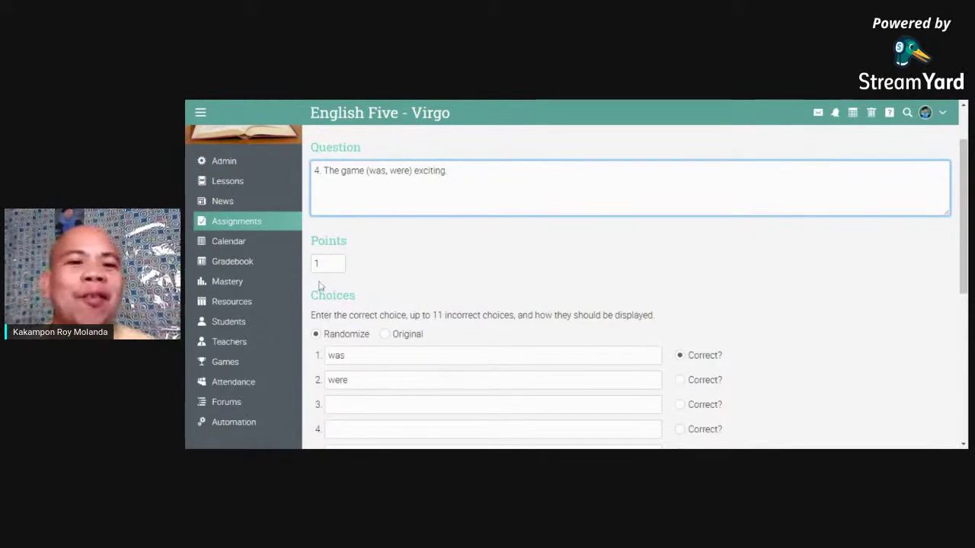
click(414, 171)
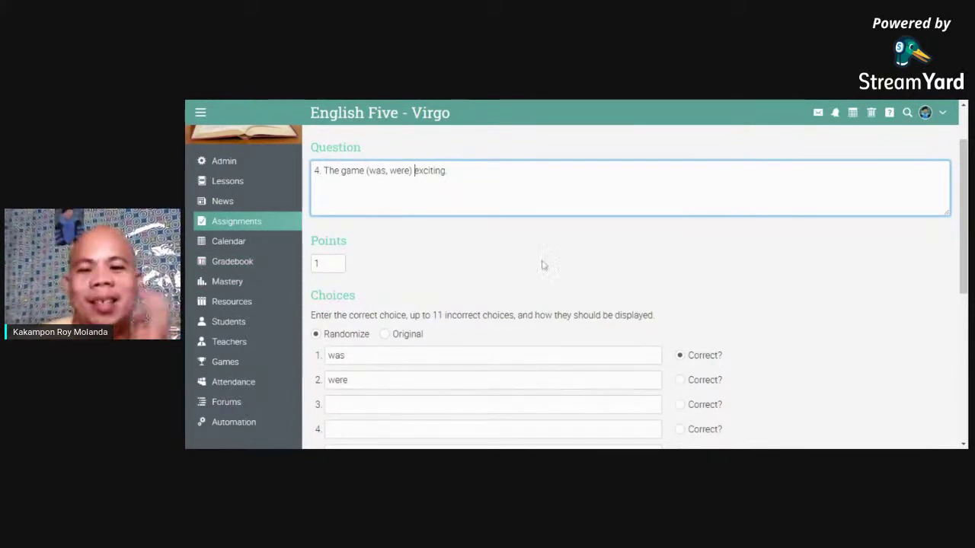
click(661, 103)
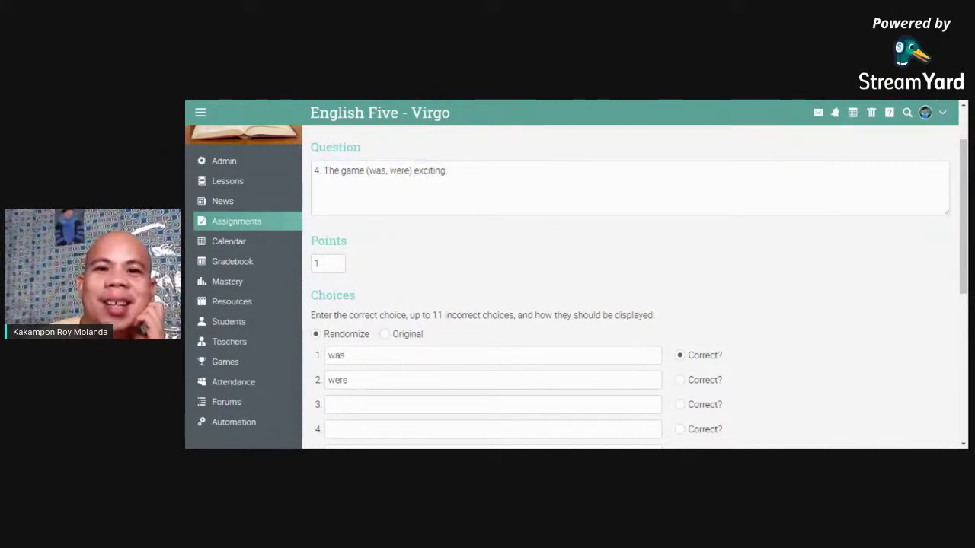
click(414, 170)
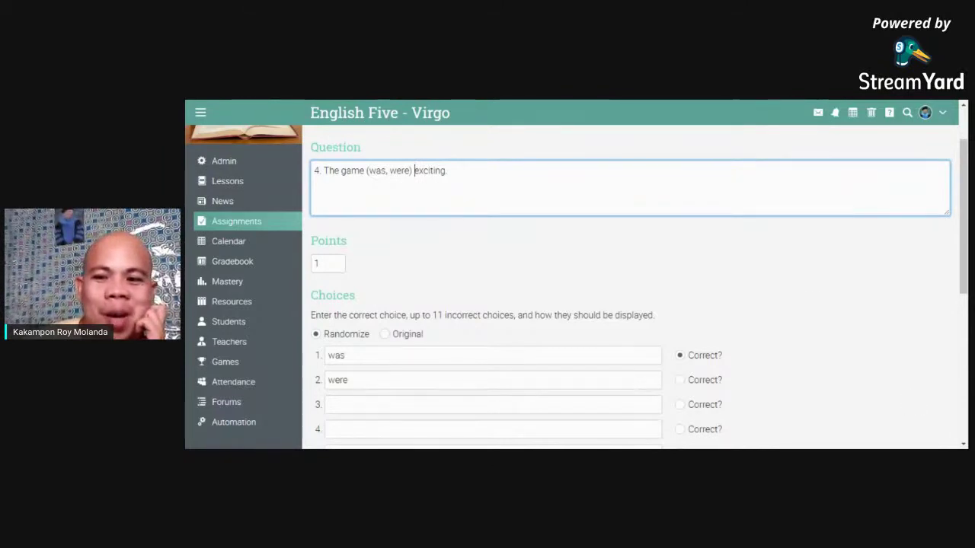
click(963, 445)
scroll(963, 445, down, 4)
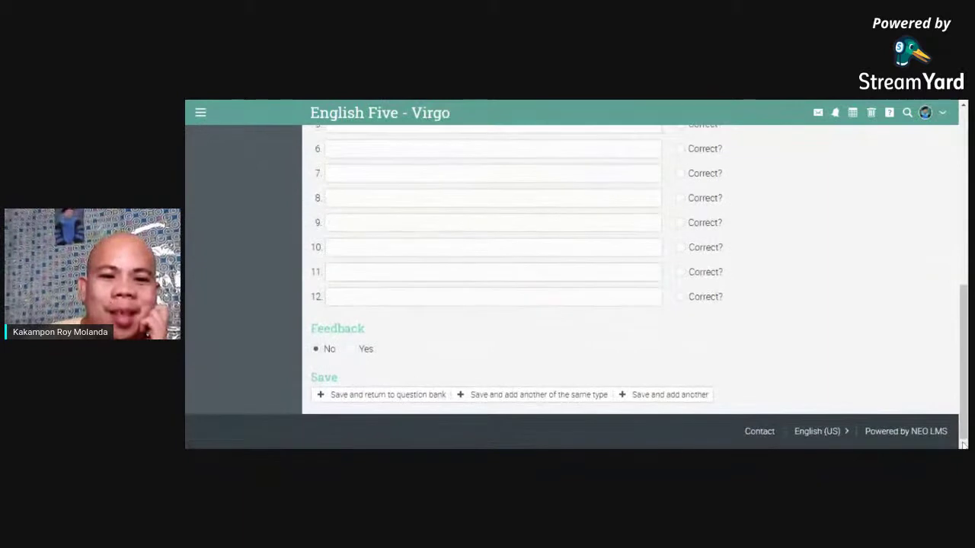
click(506, 402)
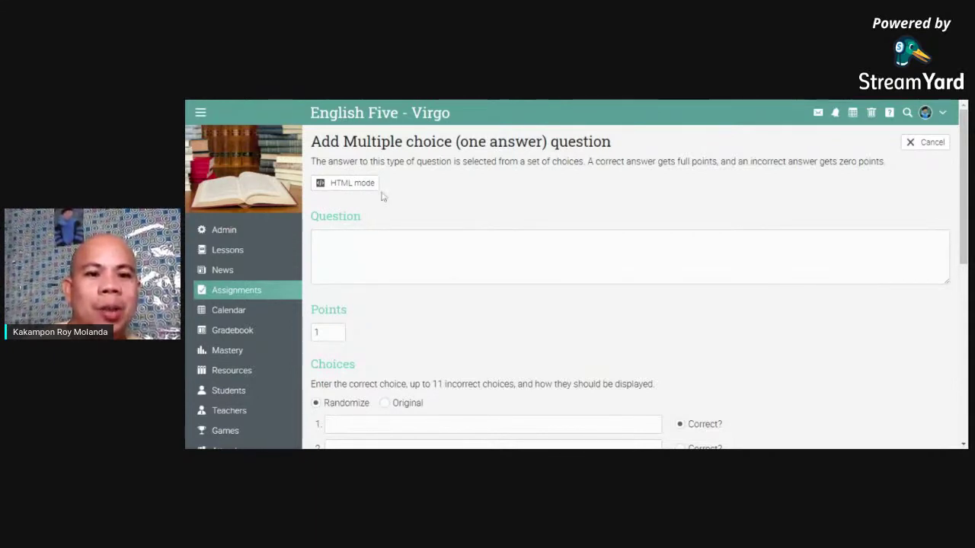
Step: Enter "5. They (worry, worries) too much. worry" as the question text
click(384, 247)
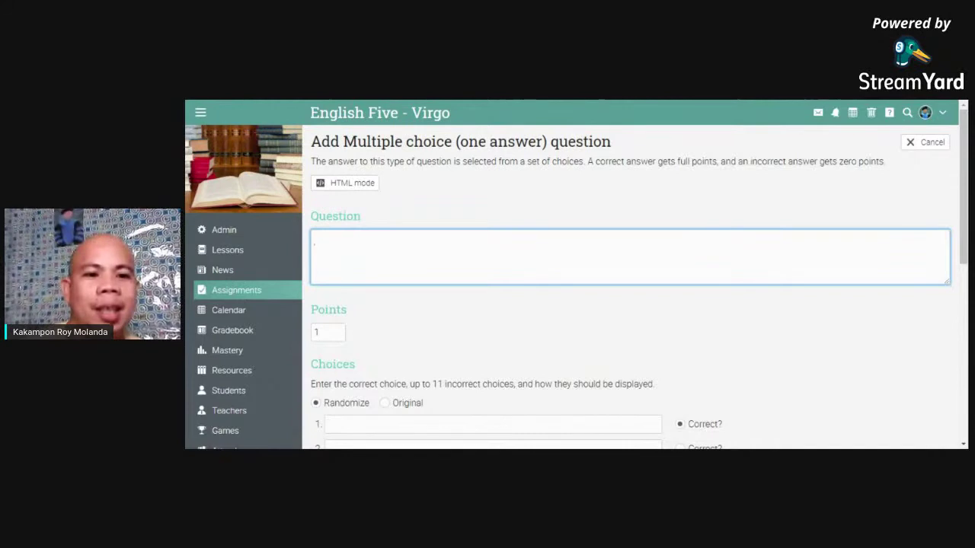
text(5. They (worry, worries) too much.)
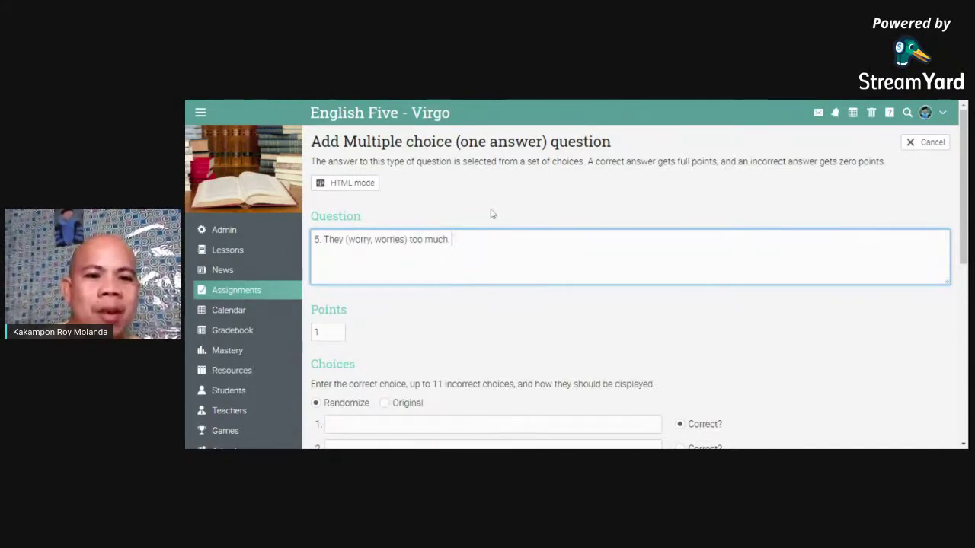
click(481, 102)
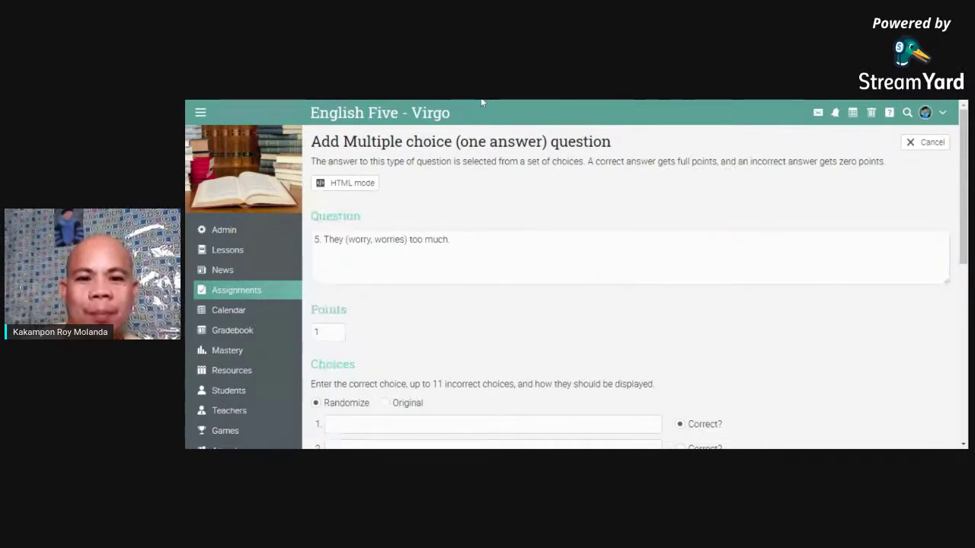
click(482, 102)
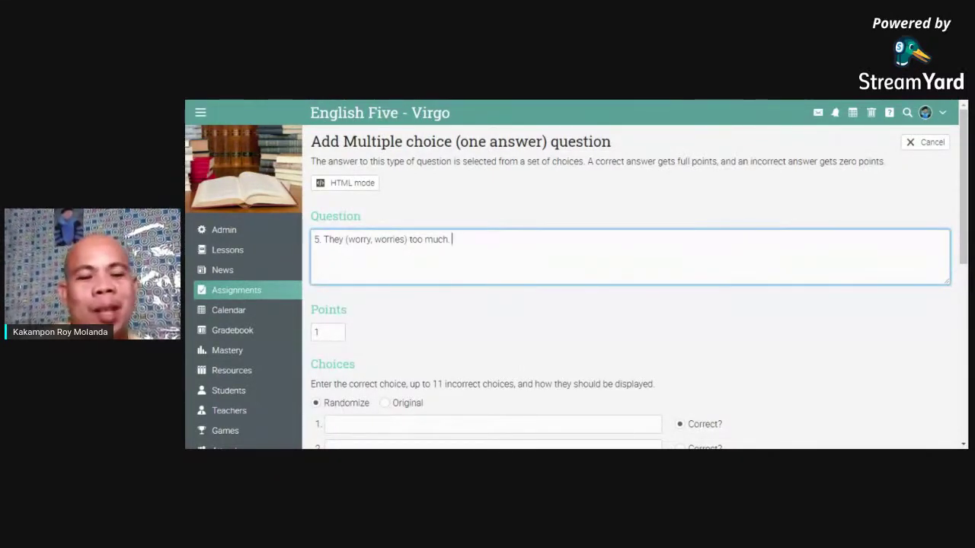
text(worry)
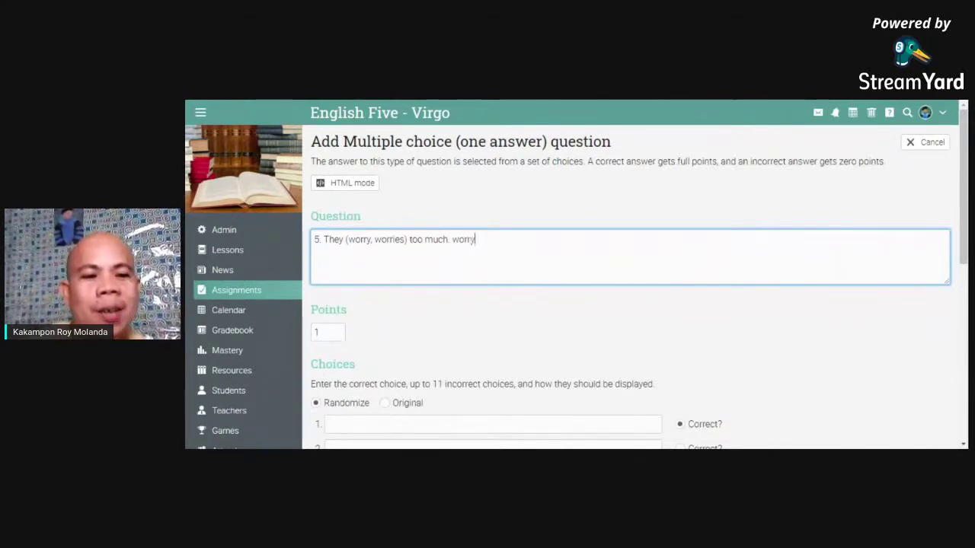
Step: Enter "worry" as the first answer choice and "worries" as the second for question 5
click(493, 425)
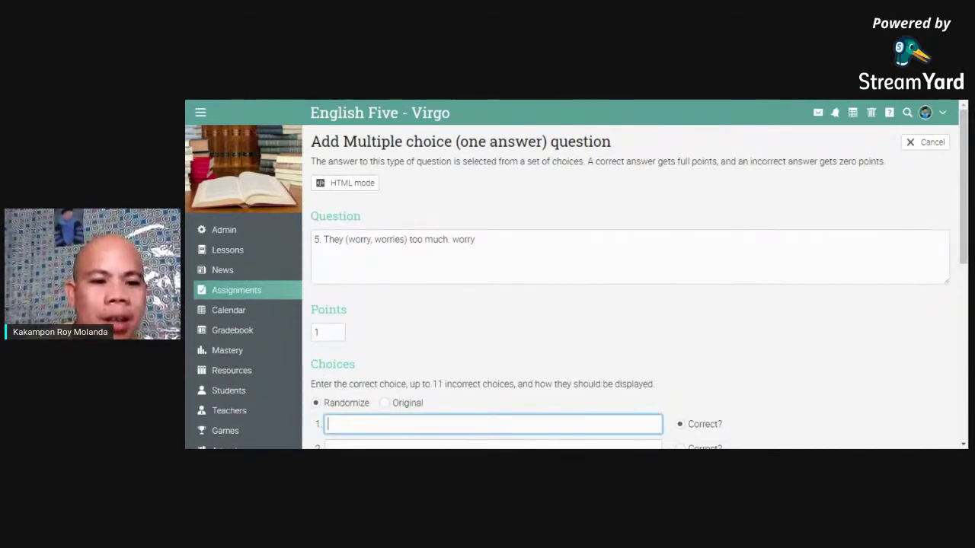
text(w)
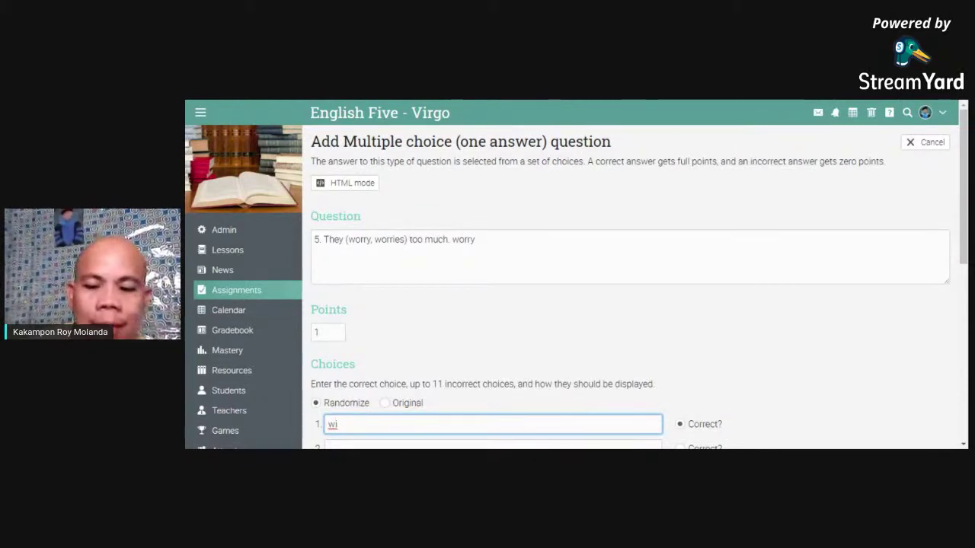
text(orry)
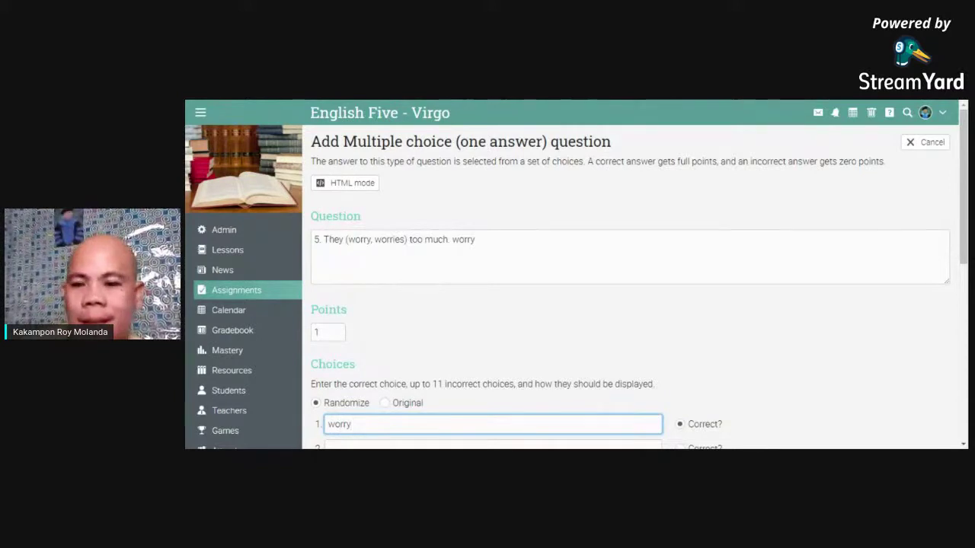
scroll(721, 431, down, 3)
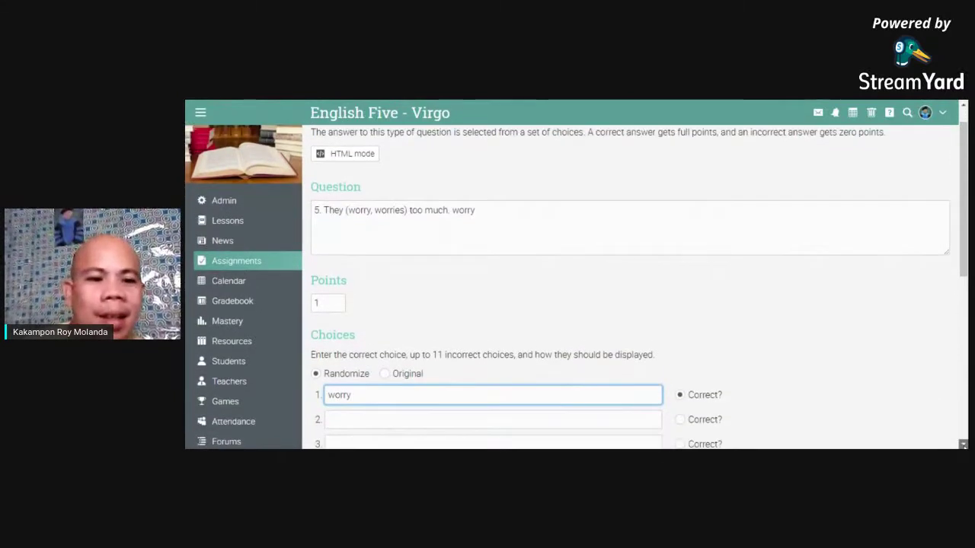
scroll(348, 381, down, 5)
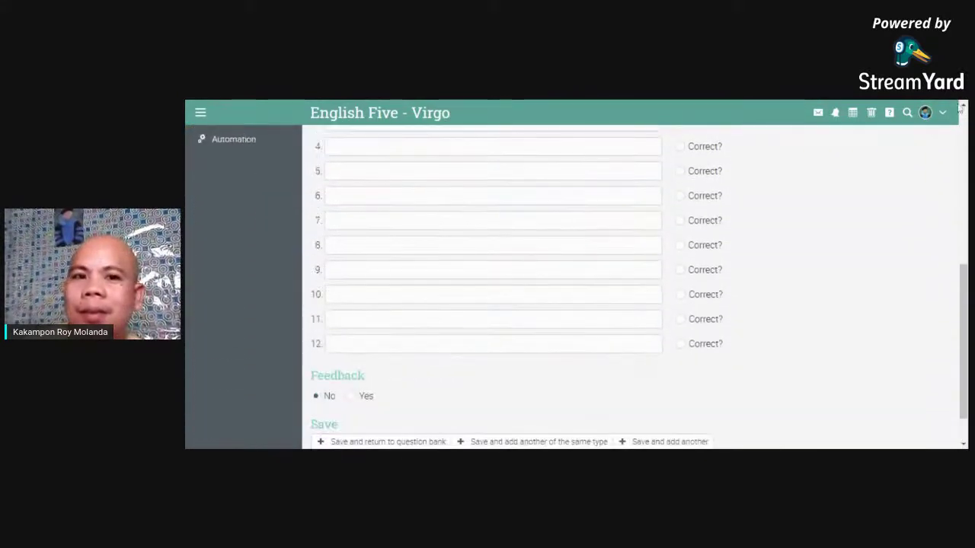
scroll(963, 112, up, 2)
scroll(963, 112, up, 4)
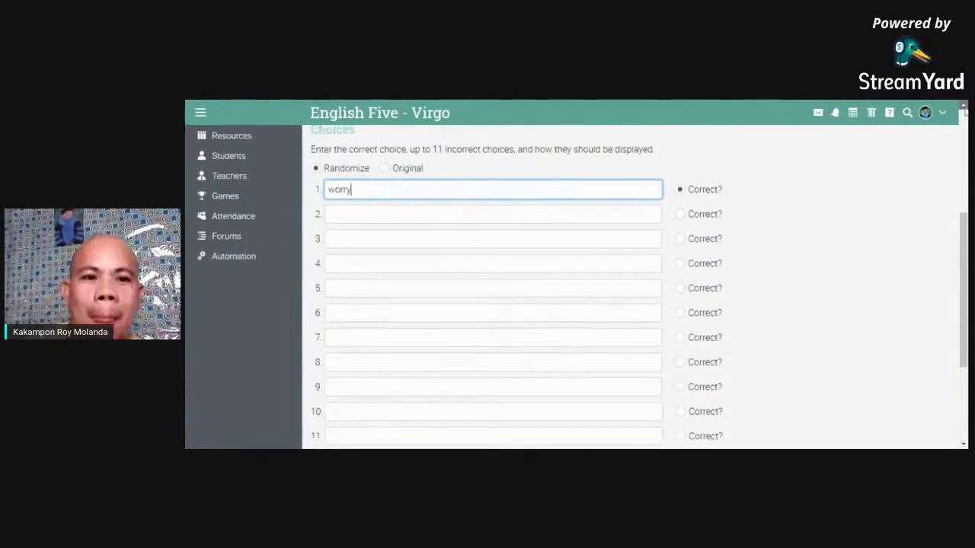
scroll(964, 112, up, 1)
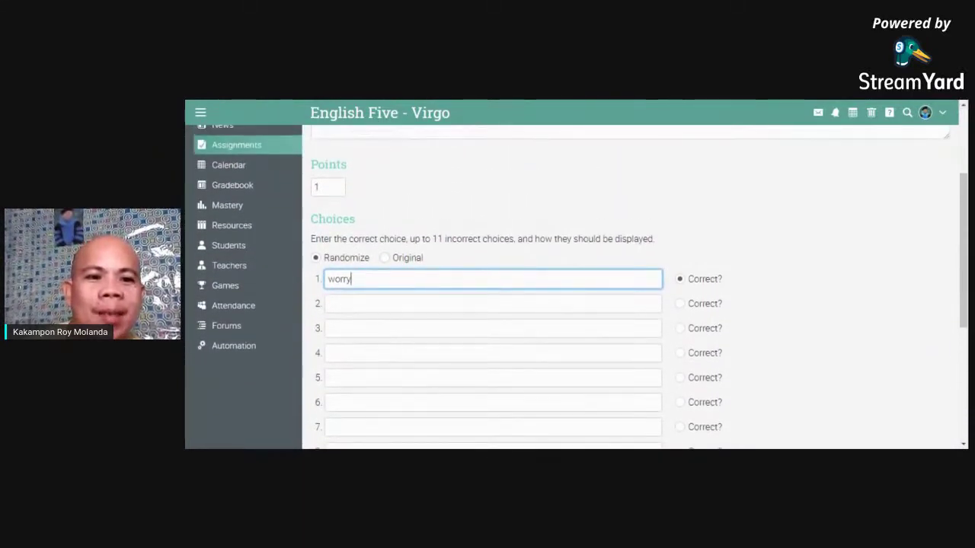
key(Tab)
text(worr)
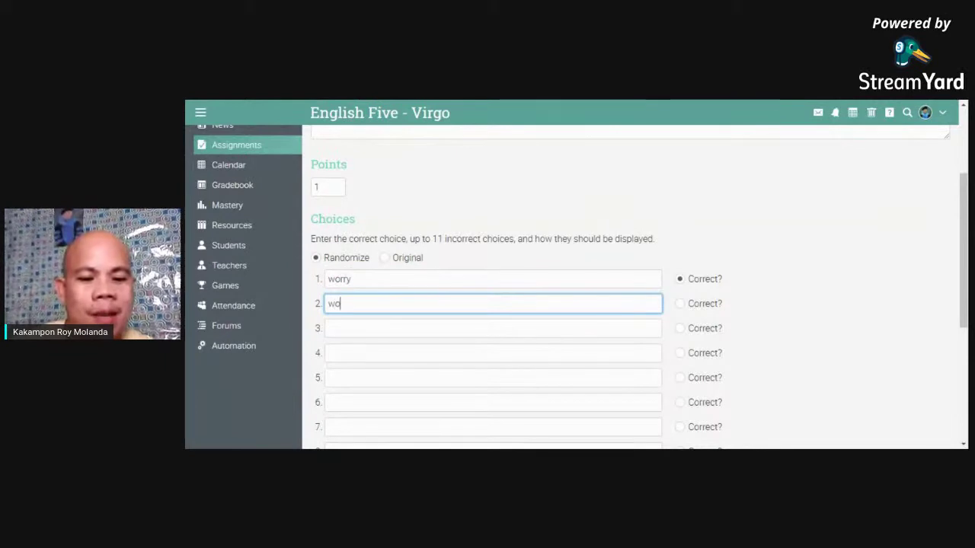
text(s)
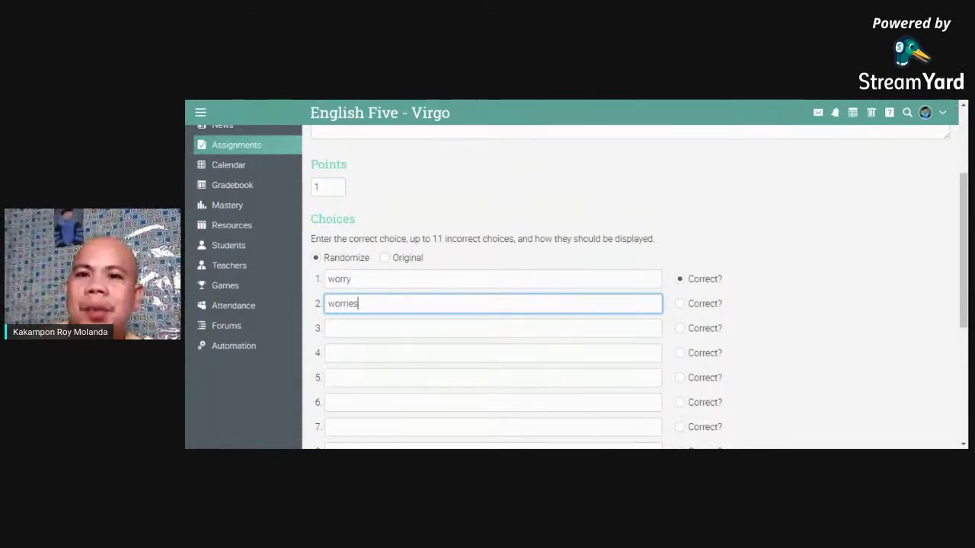
key(Tab)
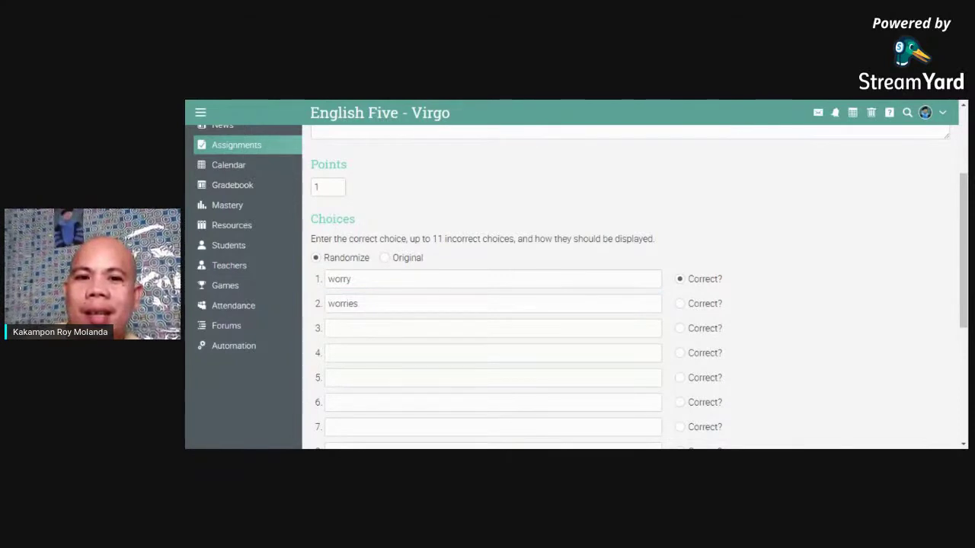
click(358, 303)
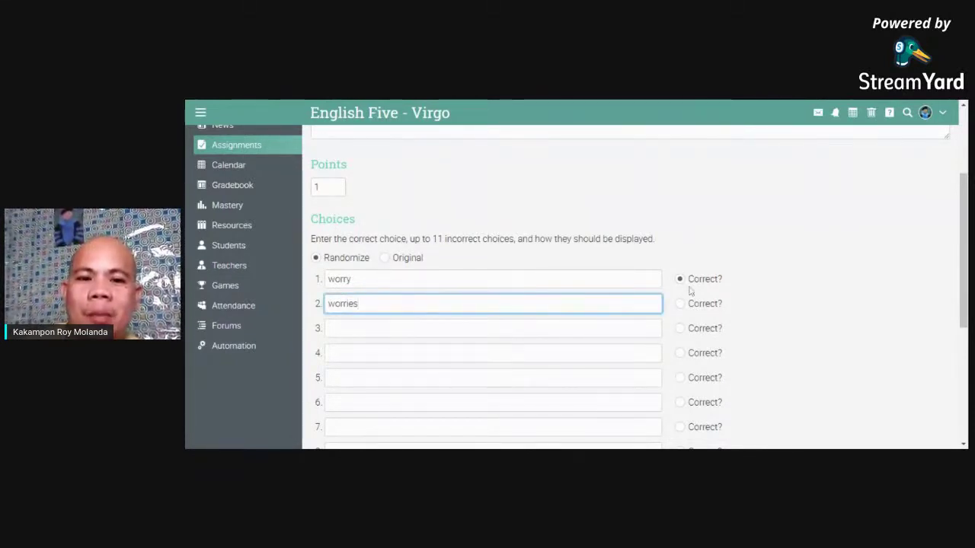
Step: Save question 5 and cancel the extra blank question to return to the quiz's question list
click(964, 380)
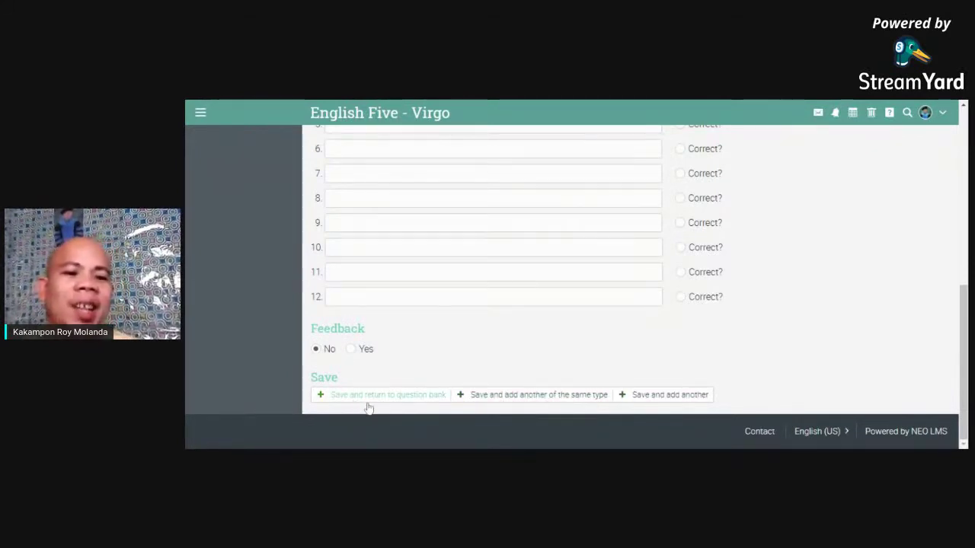
click(554, 395)
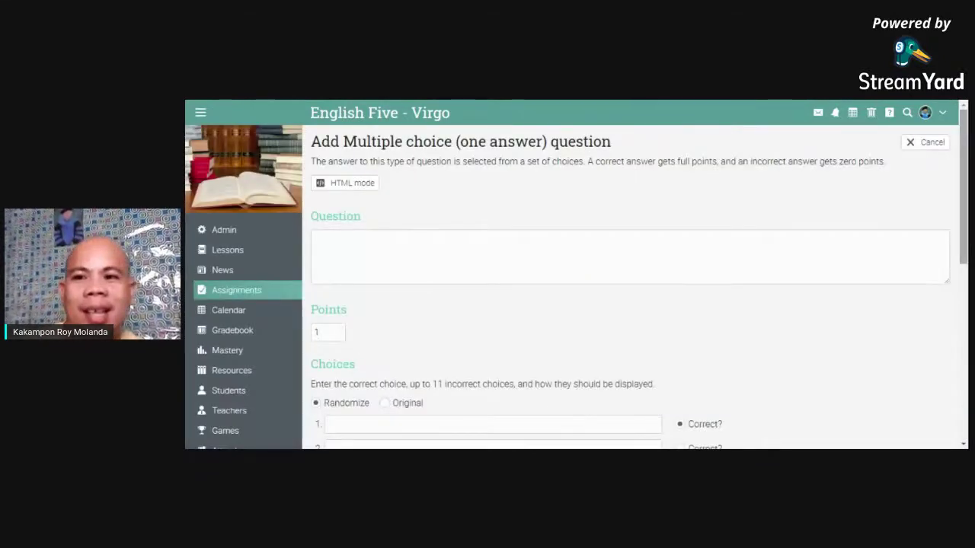
click(918, 145)
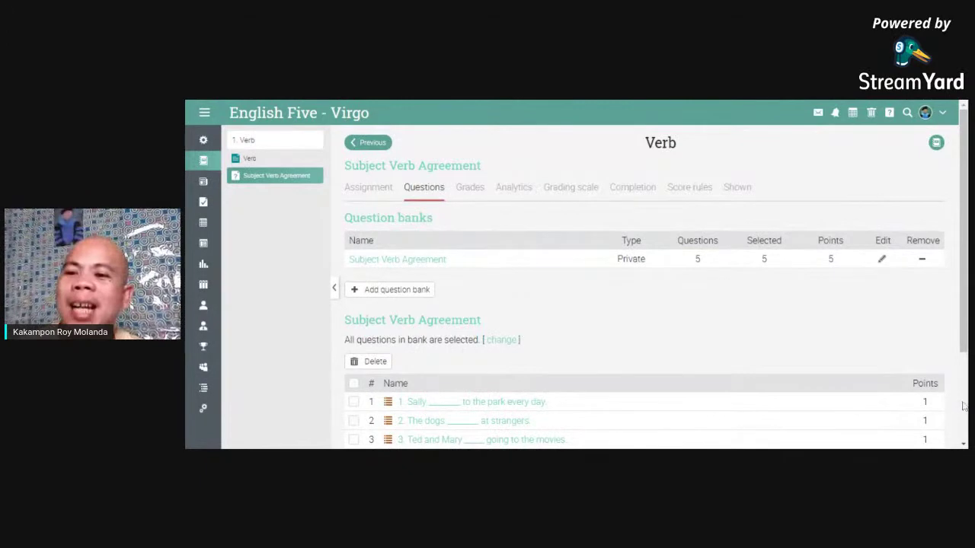
Step: Review the question bank's list, inspect question 1 in its edit form and leave it without changes
scroll(964, 407, down, 1)
scroll(965, 408, down, 3)
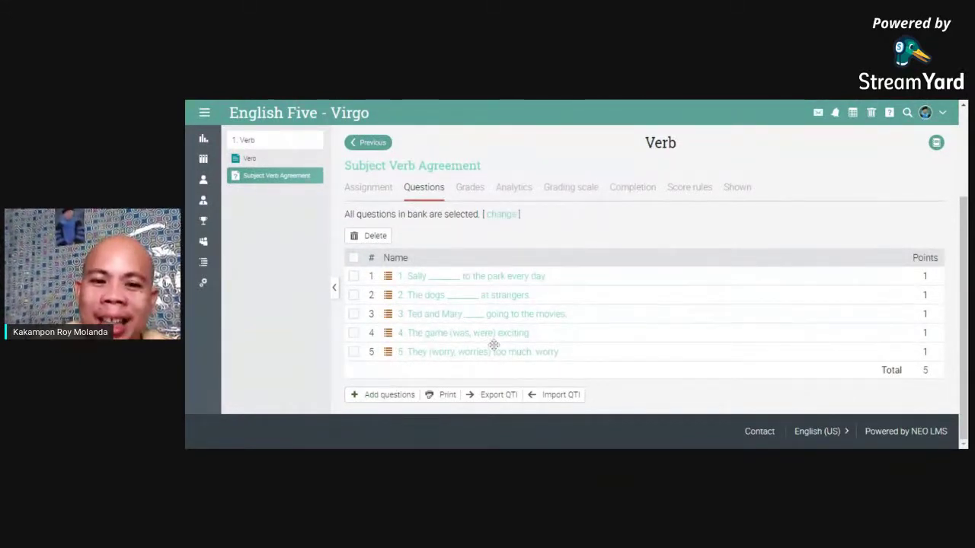
click(456, 278)
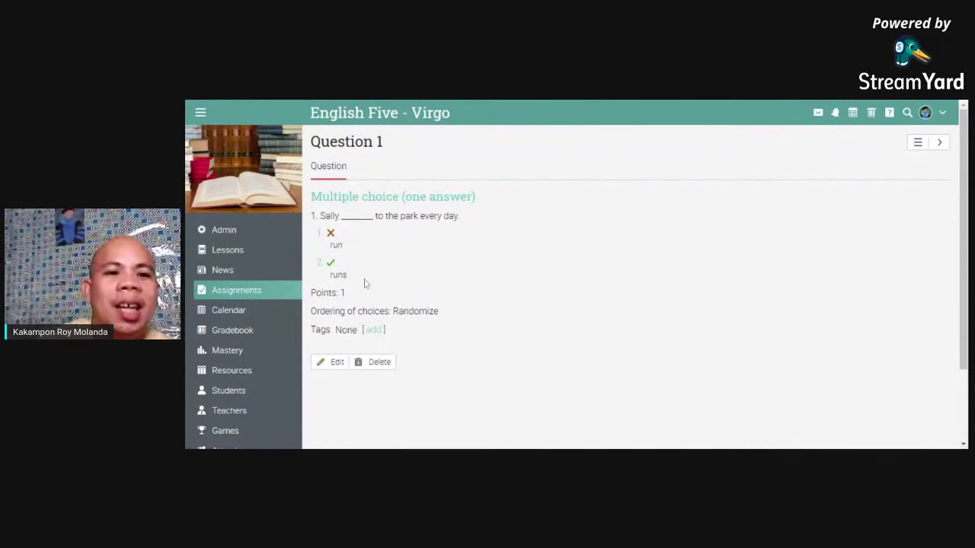
click(332, 364)
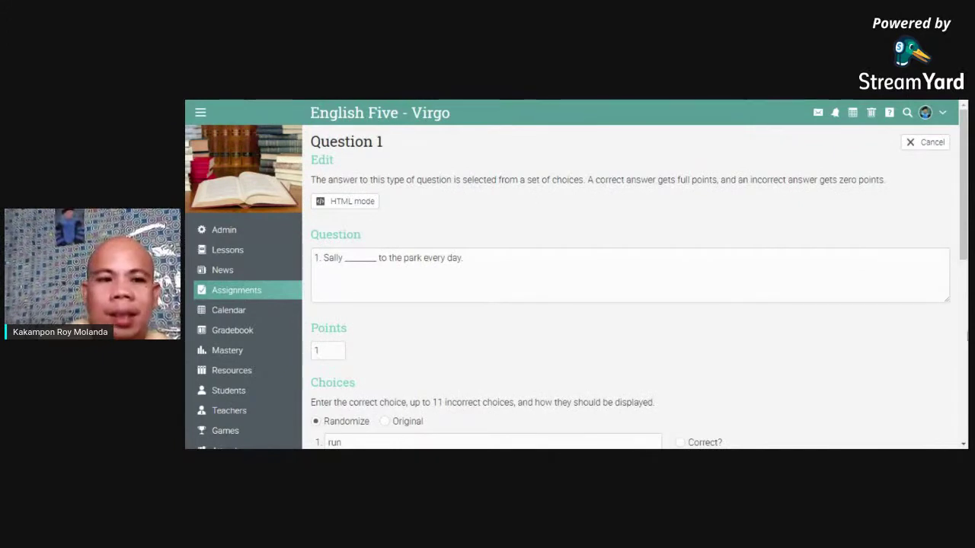
scroll(633, 290, down, 4)
scroll(632, 290, up, 4)
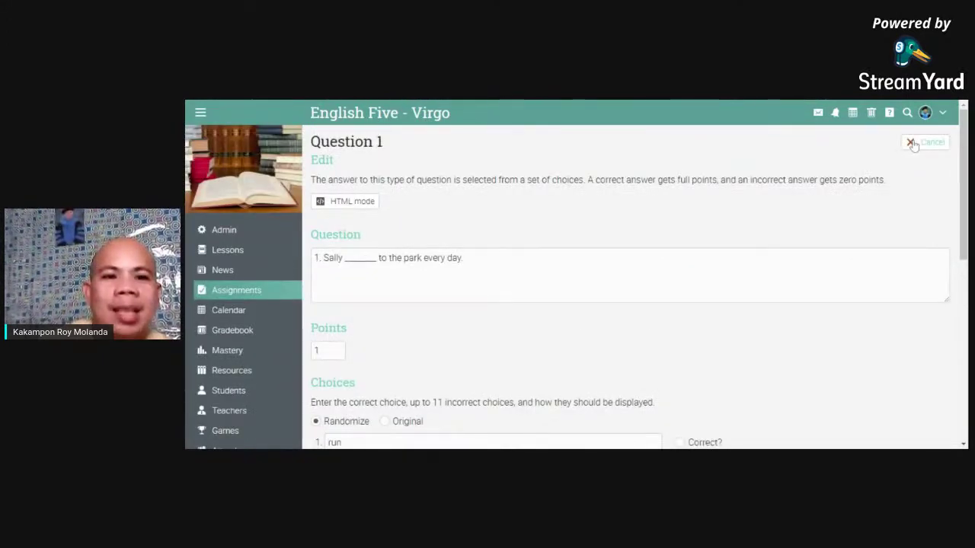
click(913, 144)
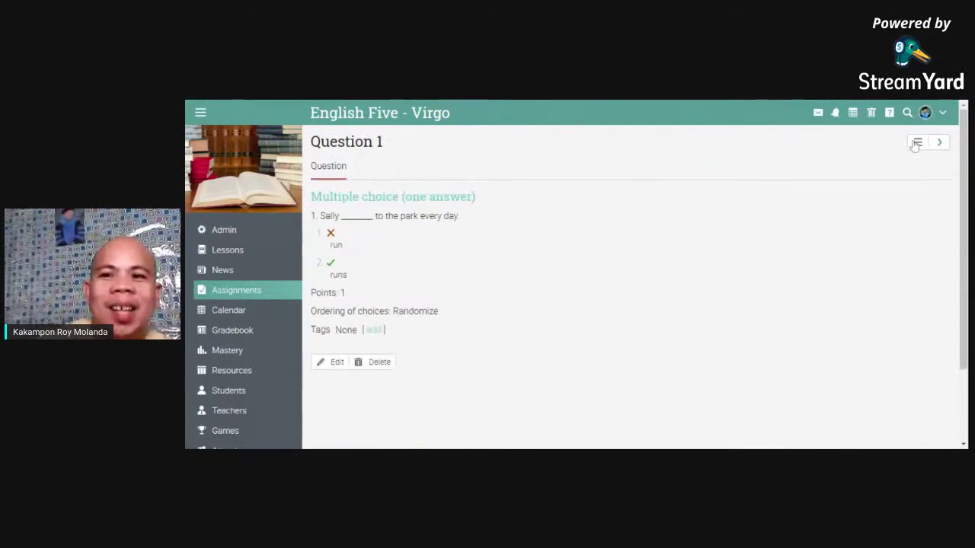
Step: View the class's assignments list, then return to the school home page and bring up the classes overview
click(257, 294)
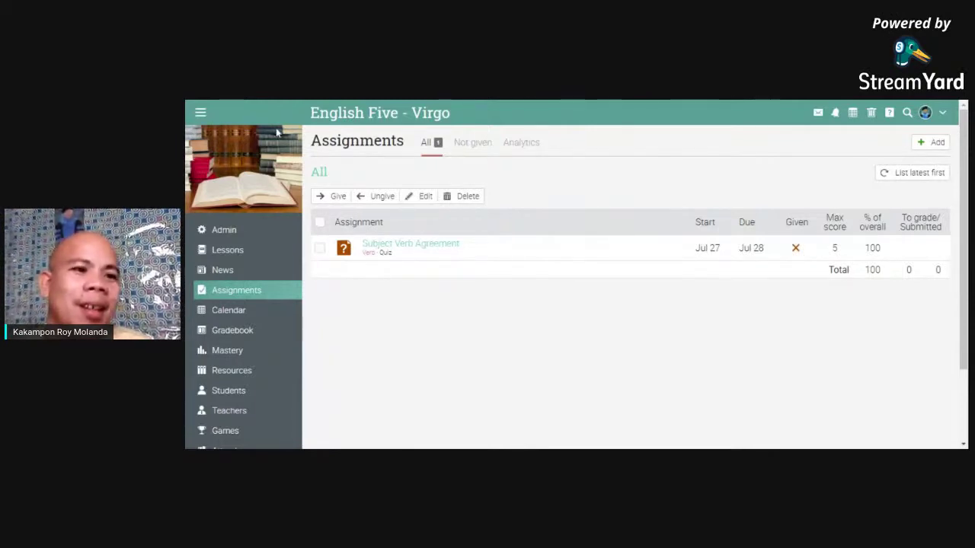
click(201, 114)
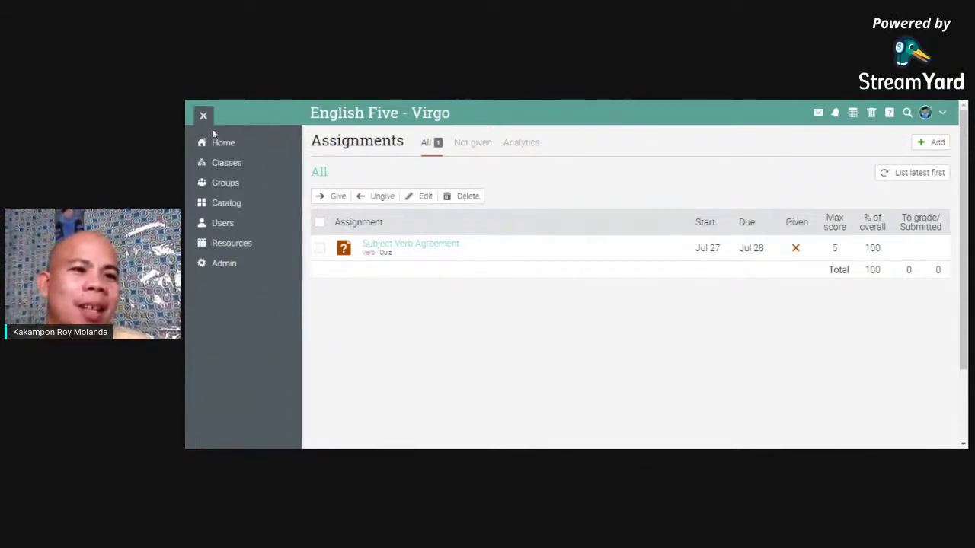
click(223, 143)
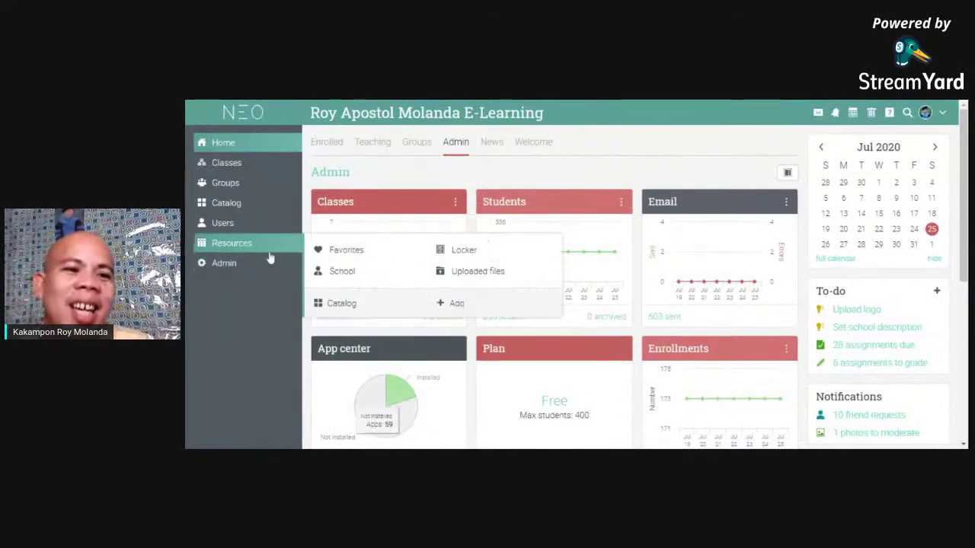
mouse_move(221, 177)
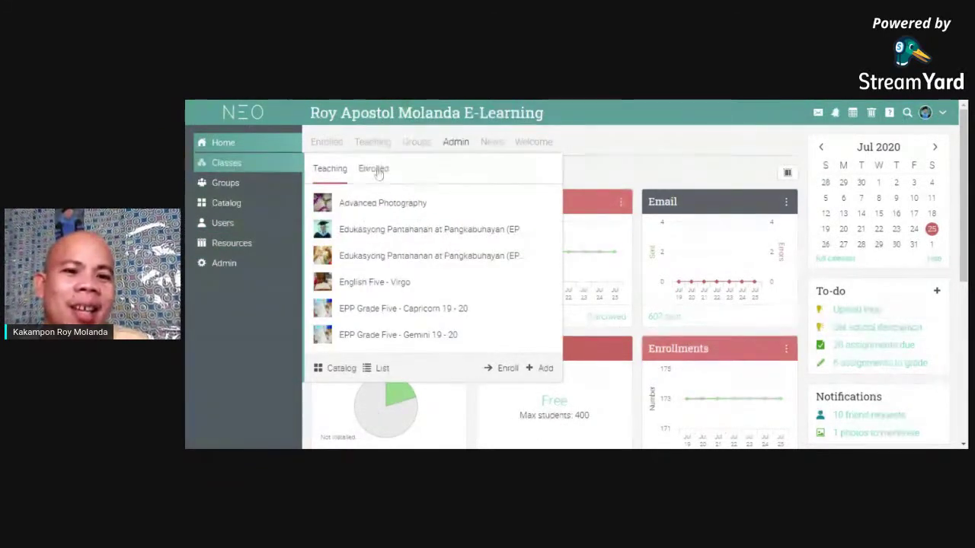